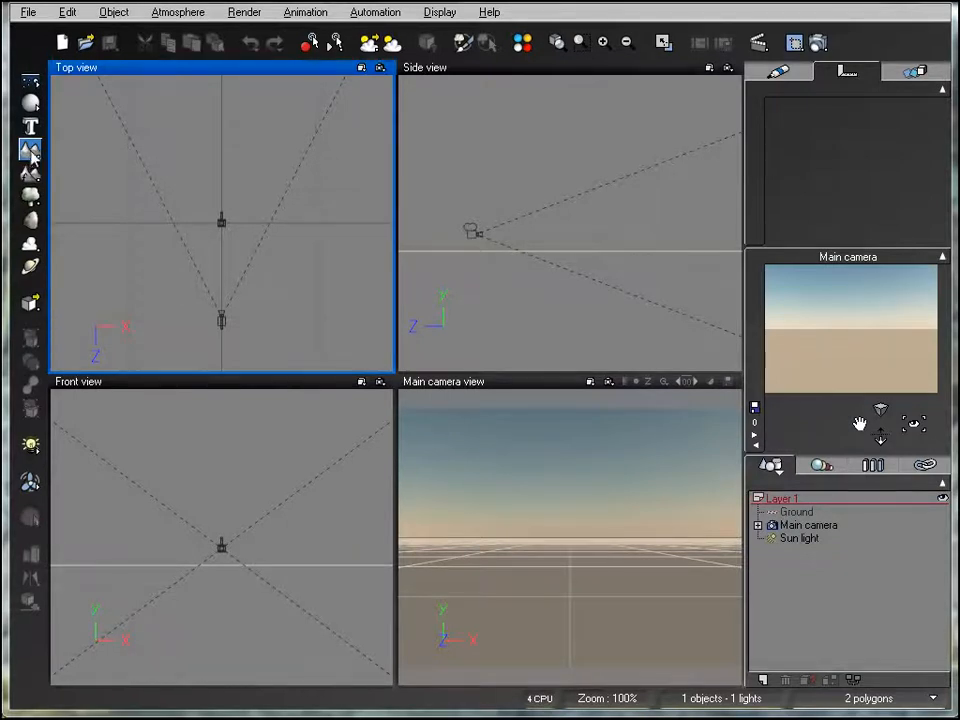
Step: Add three standard terrains, moving the third behind and right of the first and the second behind and left
{"action": "left_click", "coordinate": [30, 150]}
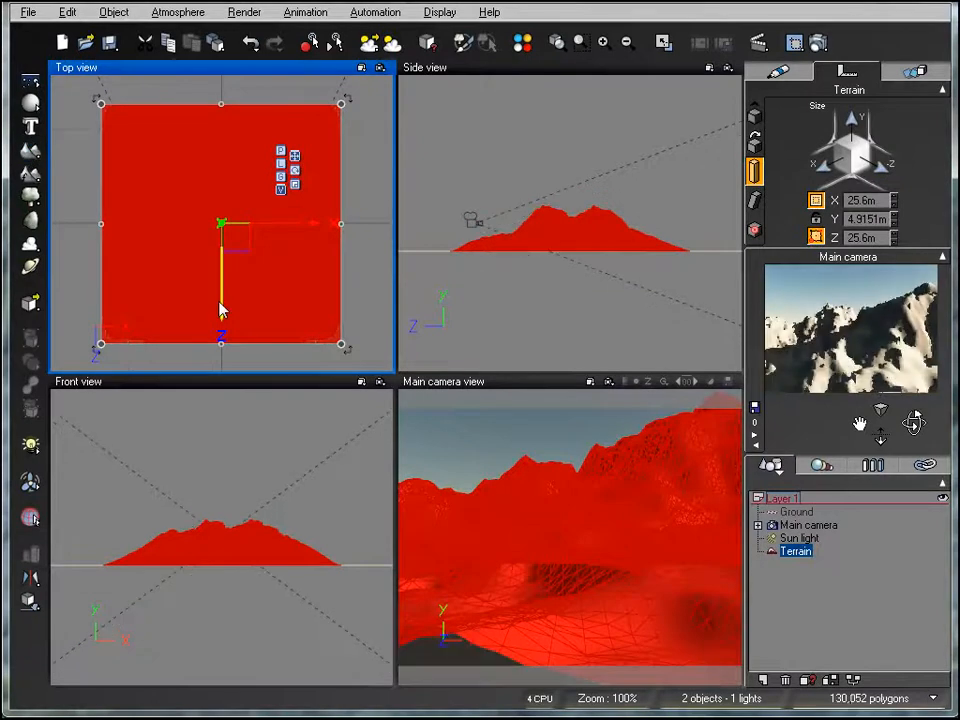
{"action": "left_click", "coordinate": [30, 150]}
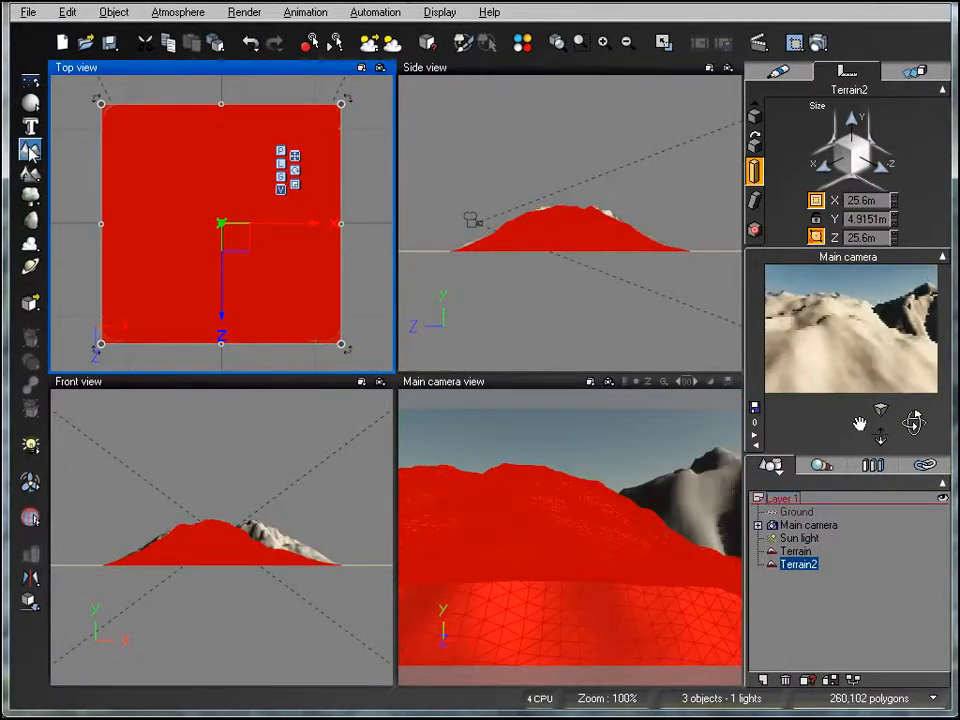
{"action": "left_click", "coordinate": [30, 150]}
{"action": "left_click_drag", "start_coordinate": [242, 240], "coordinate": [316, 124]}
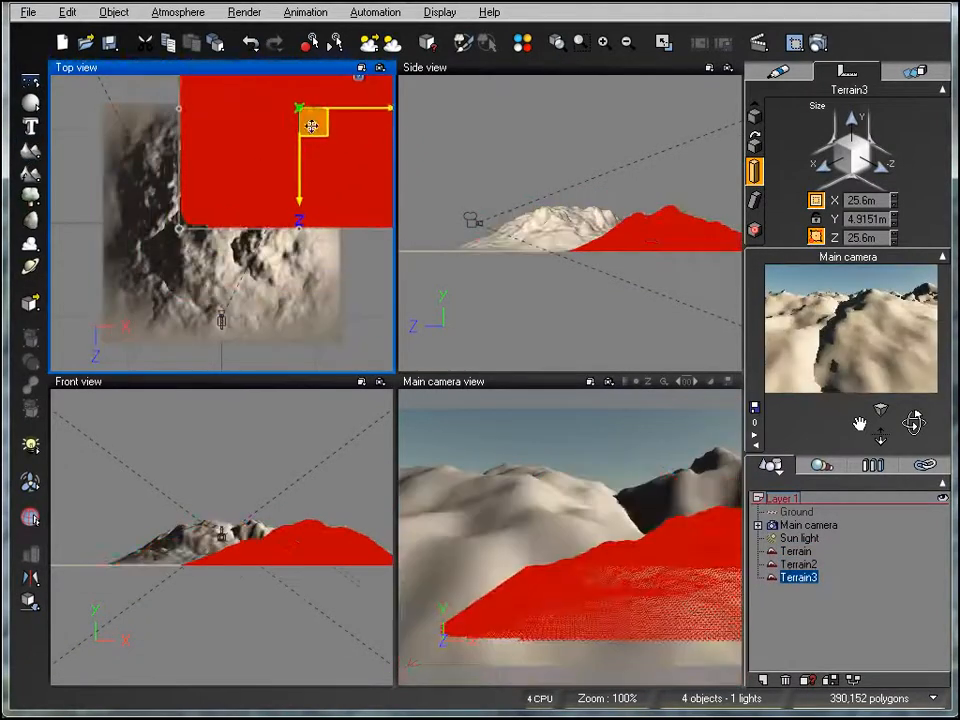
{"action": "left_click", "coordinate": [798, 564]}
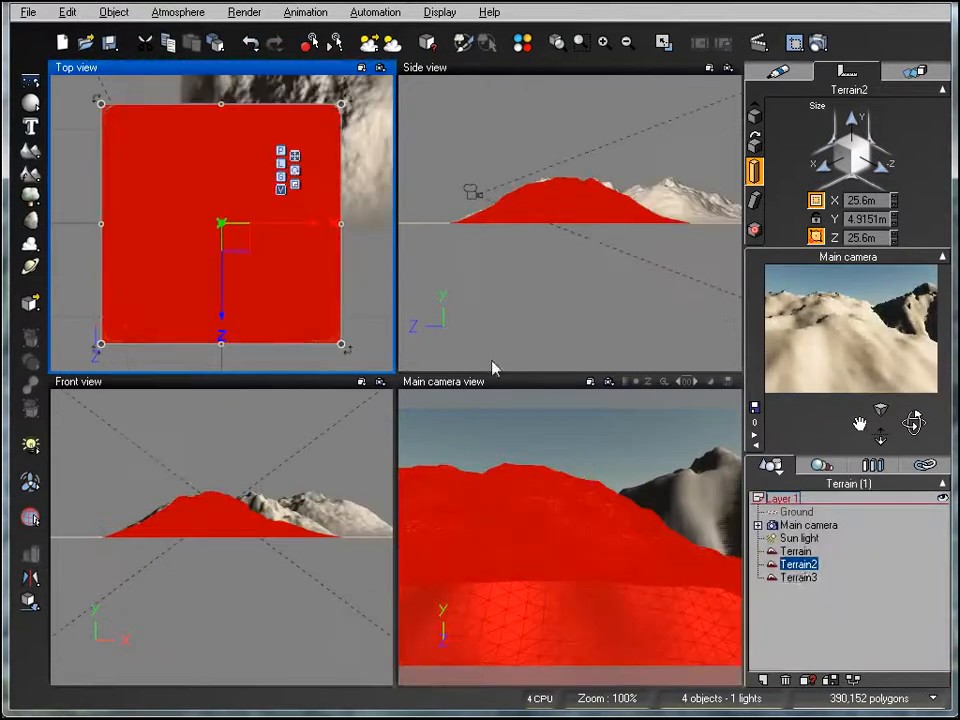
{"action": "left_click_drag", "start_coordinate": [233, 245], "coordinate": [139, 119]}
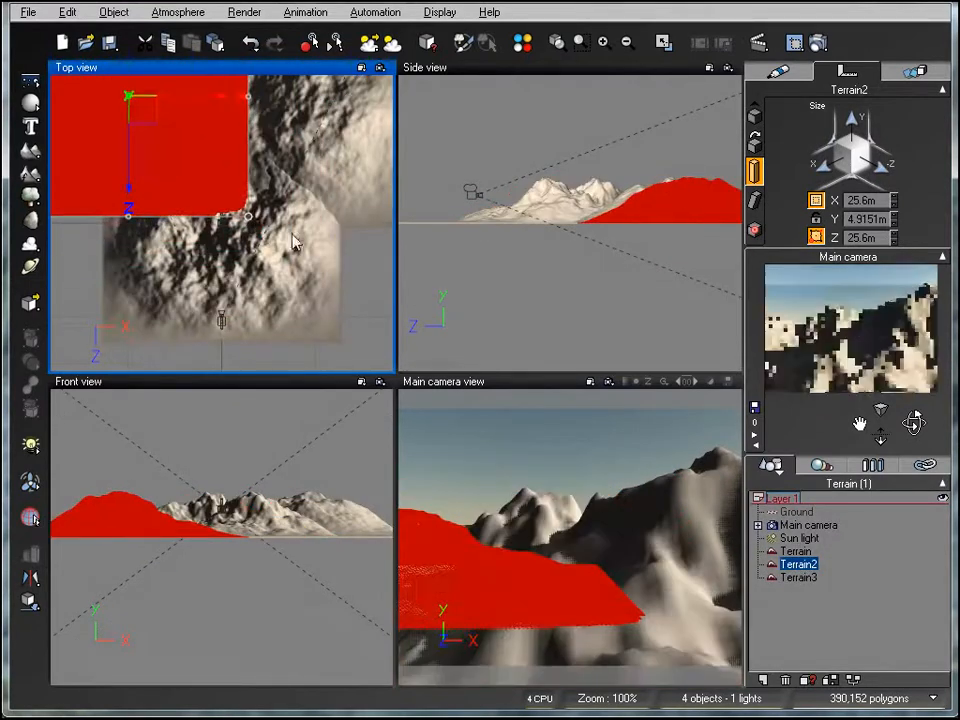
Step: Delete Terrain3 and Terrain2 from the scene, keeping only the first terrain
{"action": "right_click_drag", "start_coordinate": [331, 286], "coordinate": [300, 368]}
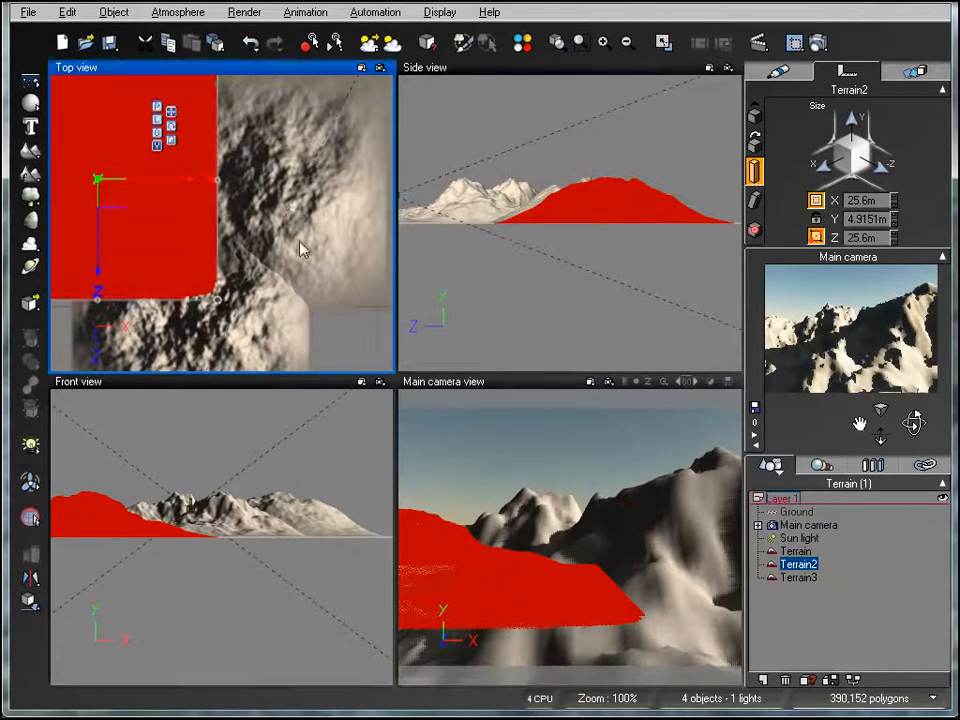
{"action": "left_click", "coordinate": [546, 289]}
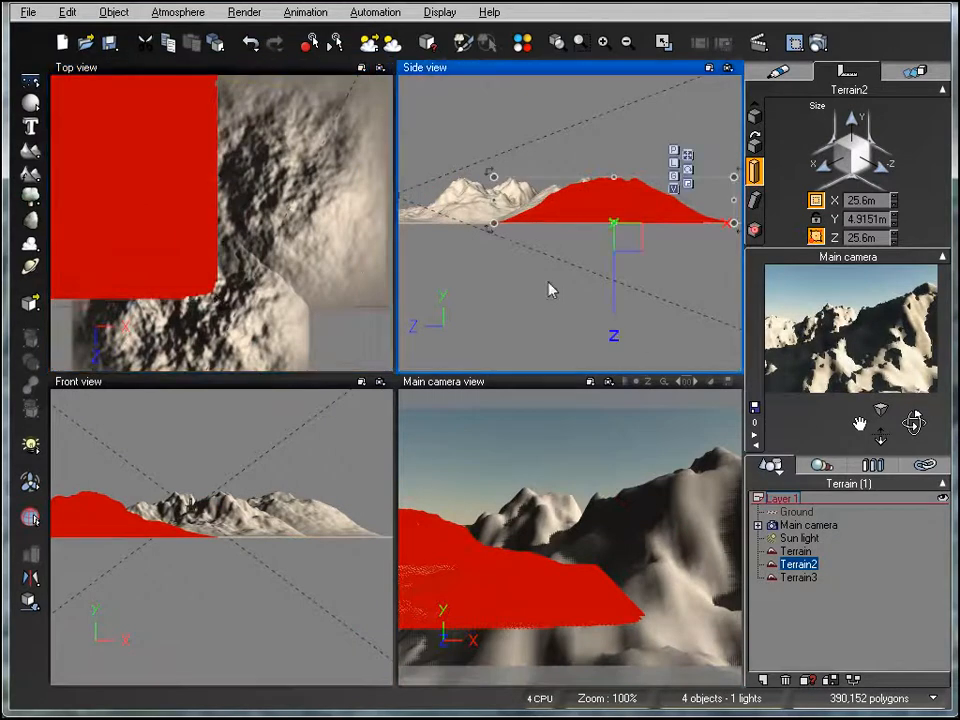
{"action": "left_click", "coordinate": [339, 343]}
{"action": "left_click", "coordinate": [799, 577]}
{"action": "left_click_drag", "start_coordinate": [251, 337], "coordinate": [364, 240]}
{"action": "right_click_drag", "start_coordinate": [134, 241], "coordinate": [115, 300]}
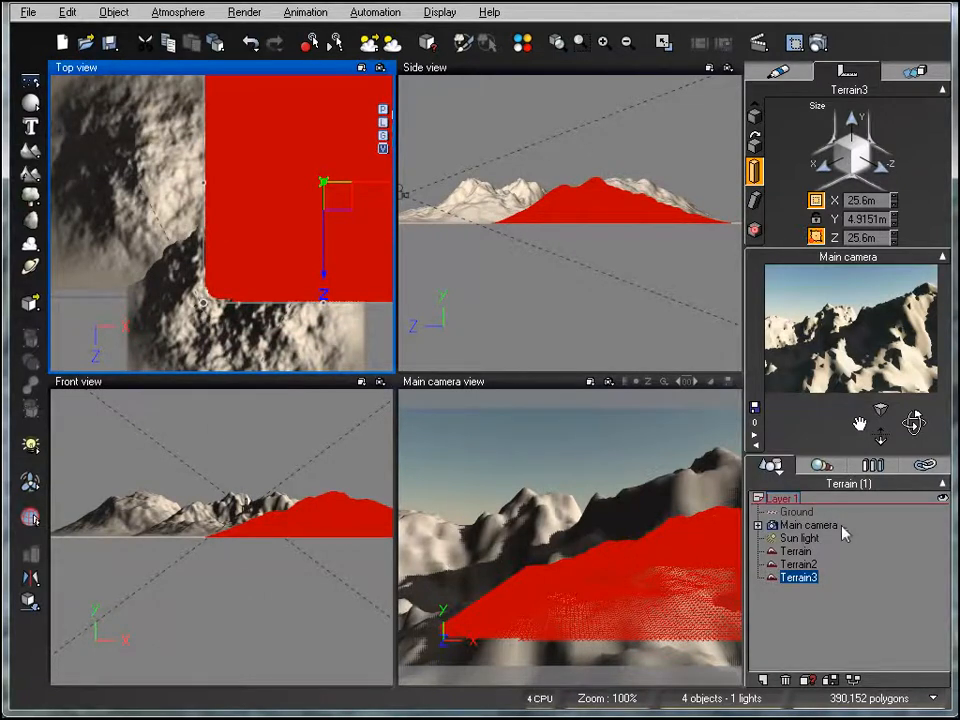
{"action": "key", "text": "Delete"}
{"action": "left_click", "coordinate": [802, 566]}
{"action": "key", "text": "Delete"}
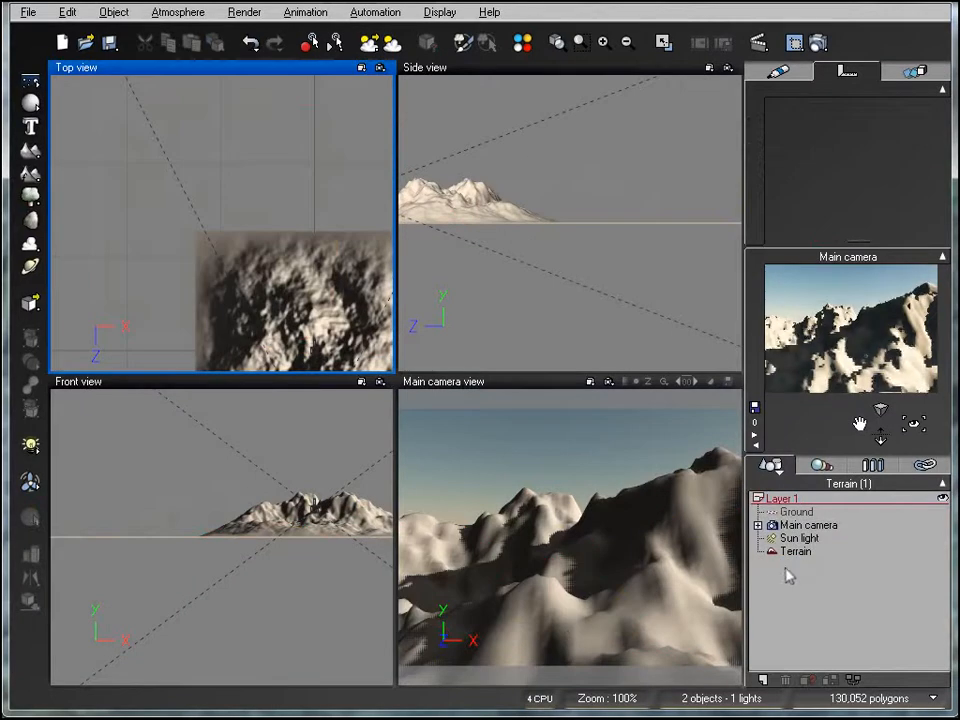
{"action": "right_click_drag", "start_coordinate": [324, 320], "coordinate": [246, 207]}
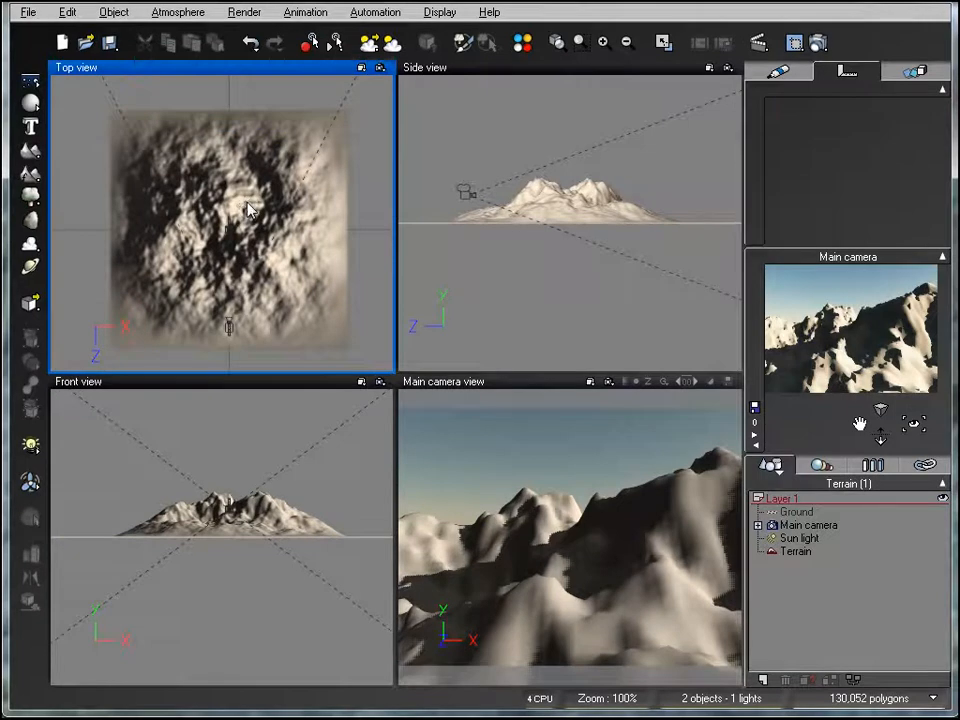
Step: Open the remaining terrain for editing in the Terrain Editor
{"action": "left_click", "coordinate": [796, 551]}
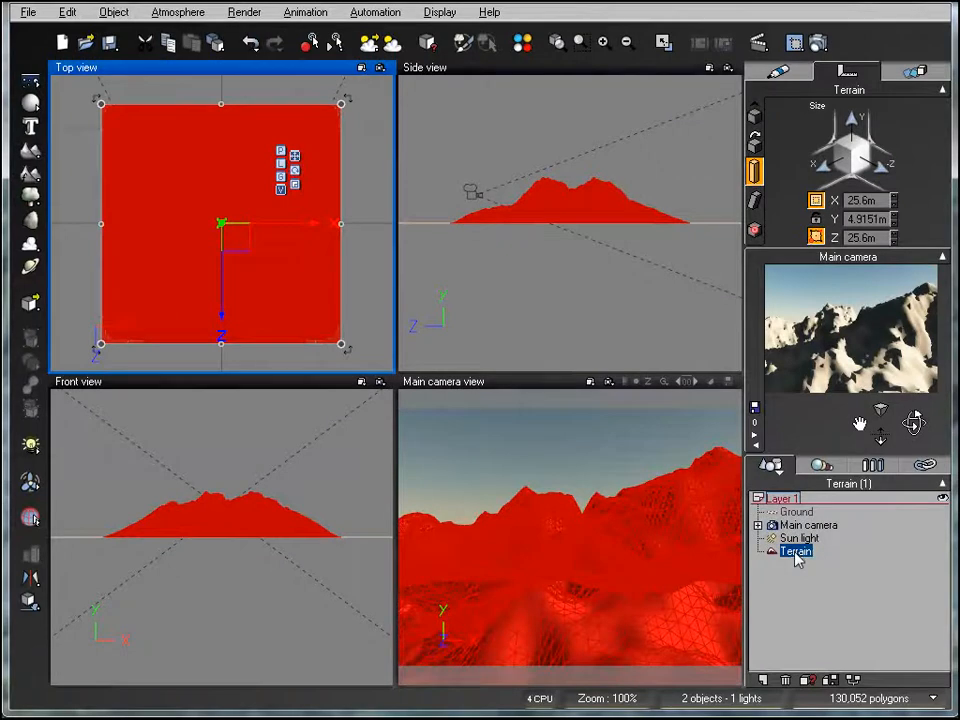
{"action": "right_click", "coordinate": [796, 551]}
{"action": "right_click", "coordinate": [303, 317]}
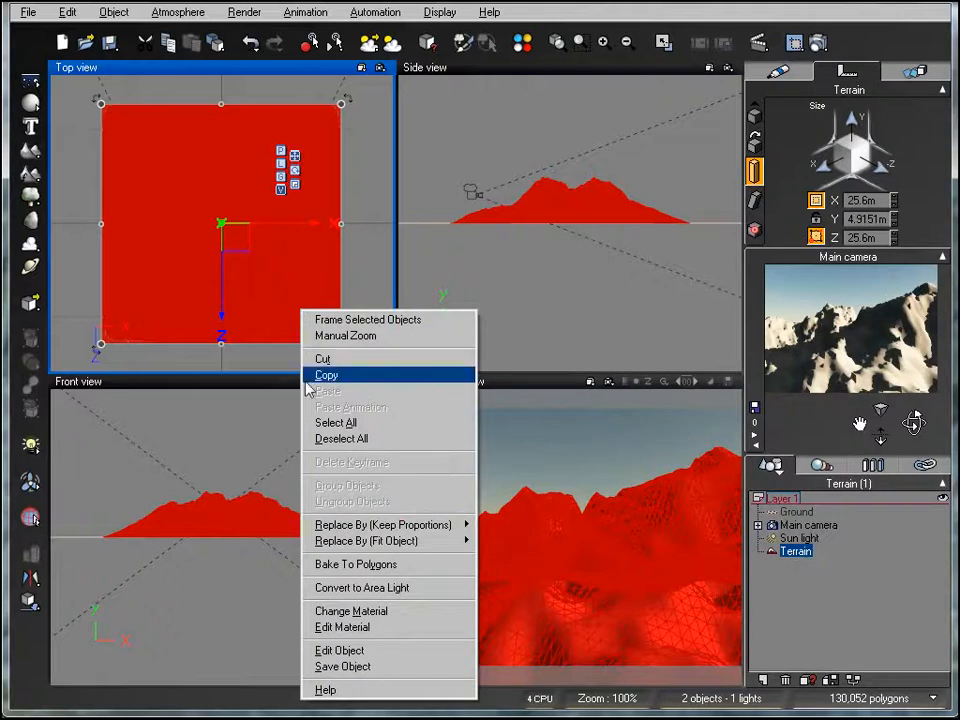
{"action": "left_click", "coordinate": [372, 655]}
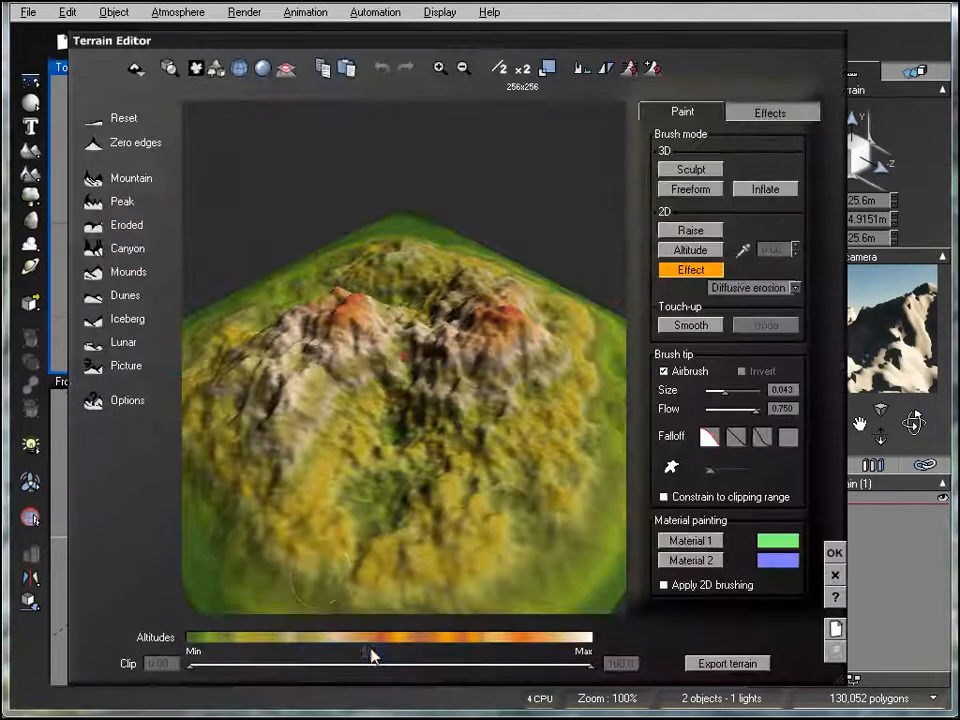
{"action": "mouse_move", "coordinate": [466, 45]}
{"action": "left_mouse_down"}
{"action": "mouse_move", "coordinate": [489, 81]}
{"action": "mouse_move", "coordinate": [484, 49]}
{"action": "left_mouse_up"}
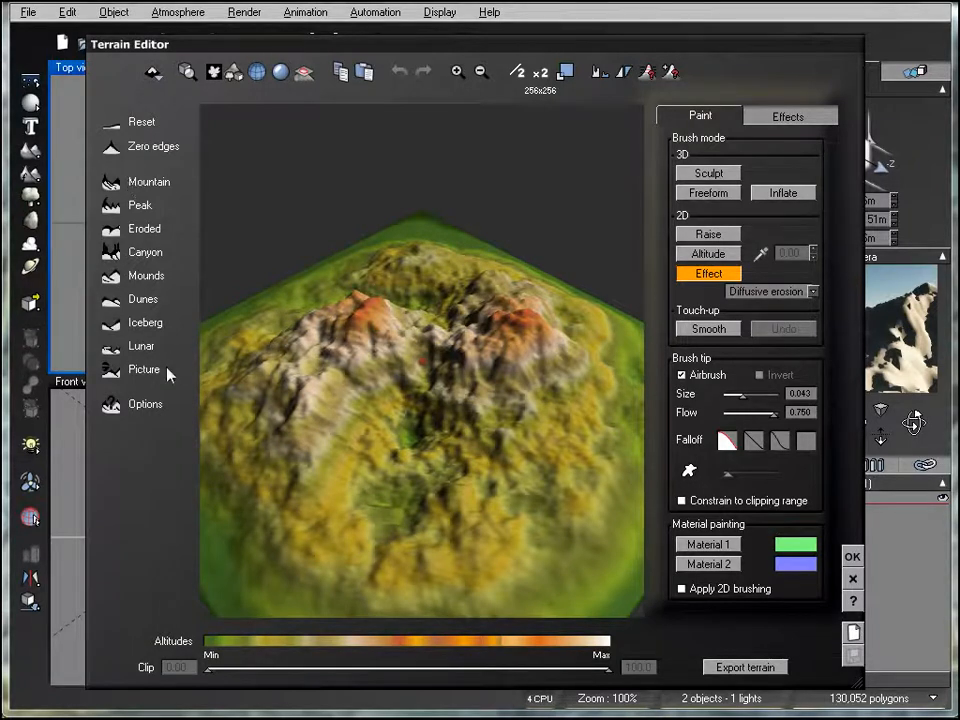
Step: Reset the terrain to a flat surface and generate a Peak shape to view its form
{"action": "left_click", "coordinate": [117, 128]}
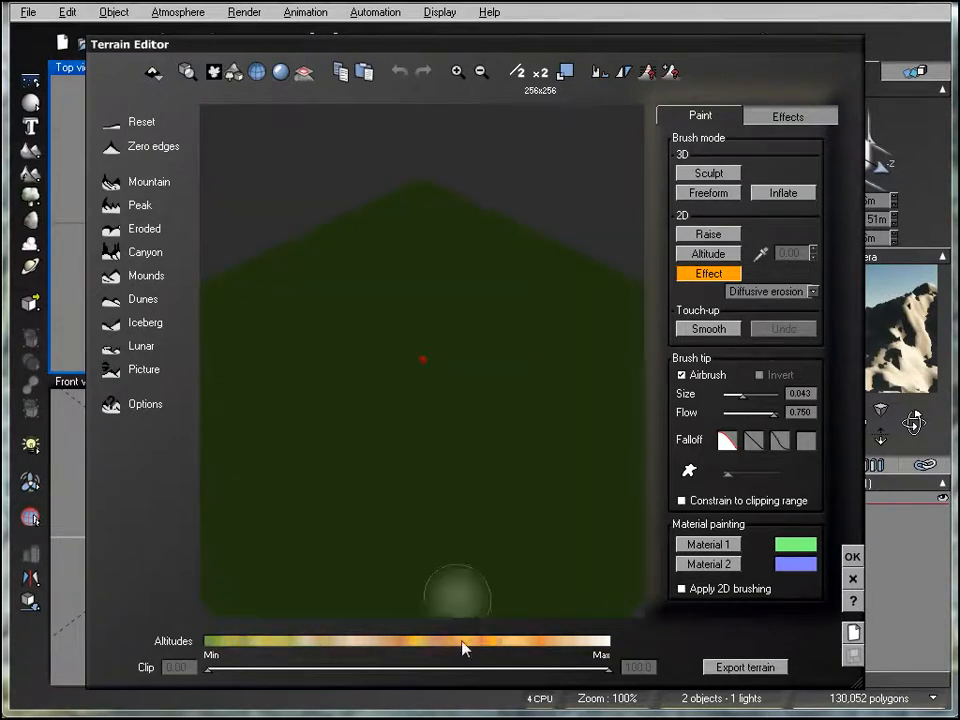
{"action": "right_click_drag", "start_coordinate": [439, 574], "coordinate": [396, 501]}
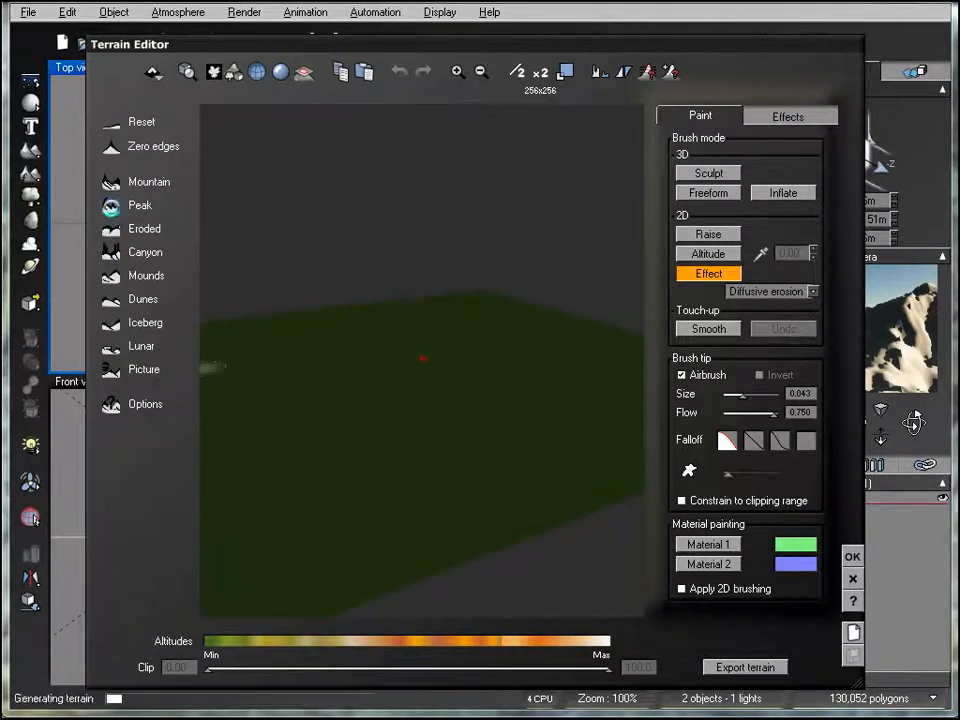
{"action": "left_click", "coordinate": [112, 205]}
{"action": "right_click_drag", "start_coordinate": [345, 471], "coordinate": [336, 561]}
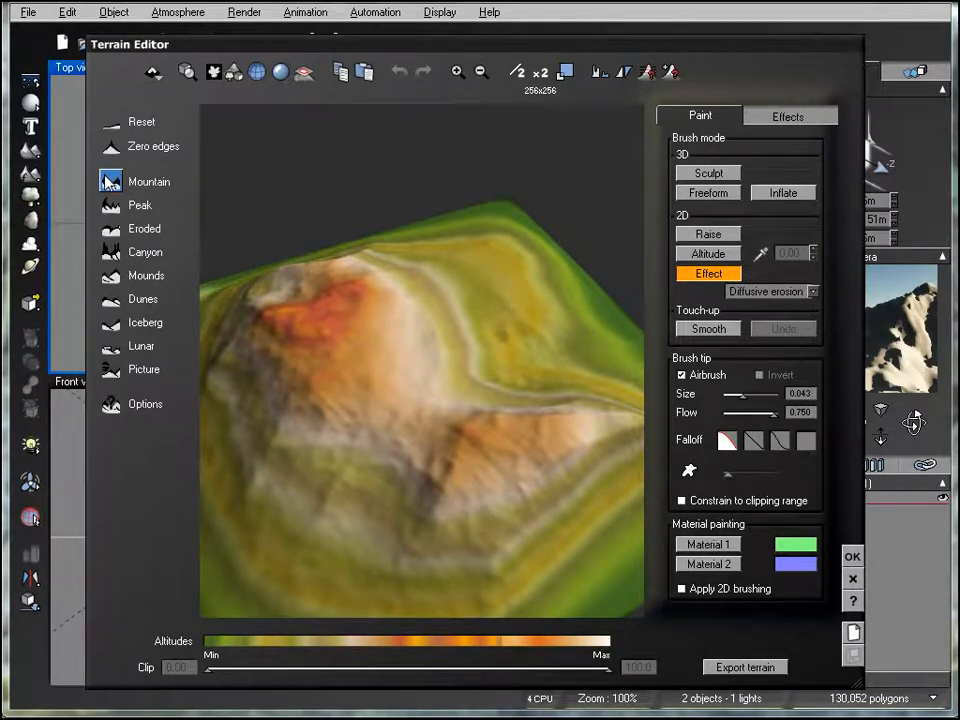
Step: Reset the terrain, generate an Eroded shape and inspect it from several angles
{"action": "left_click", "coordinate": [109, 121]}
{"action": "left_click", "coordinate": [113, 230]}
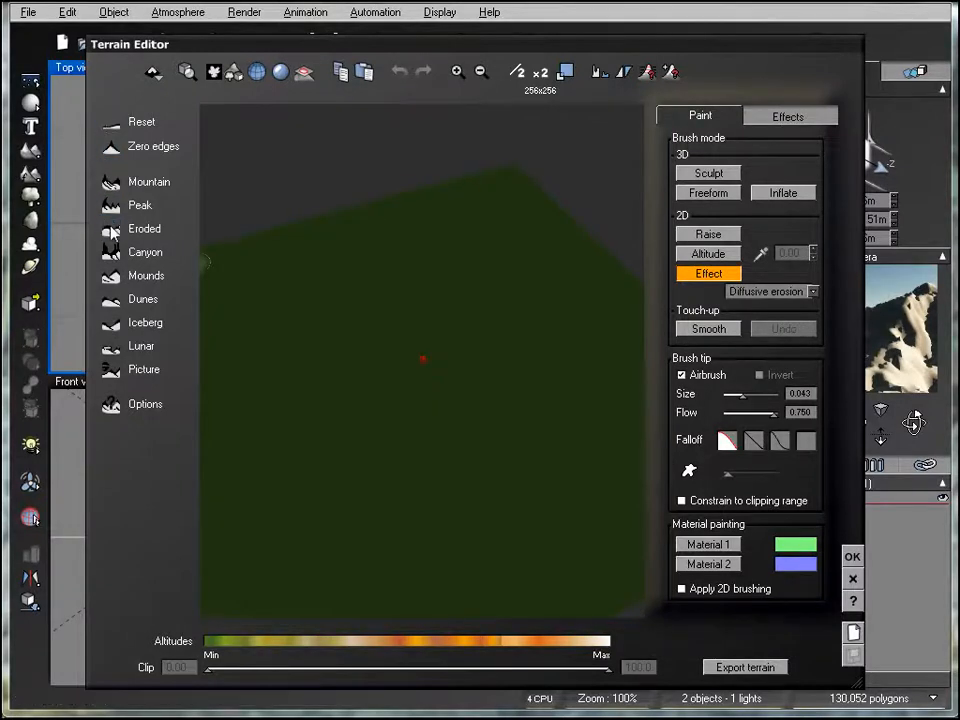
{"action": "right_click_drag", "start_coordinate": [478, 507], "coordinate": [310, 508]}
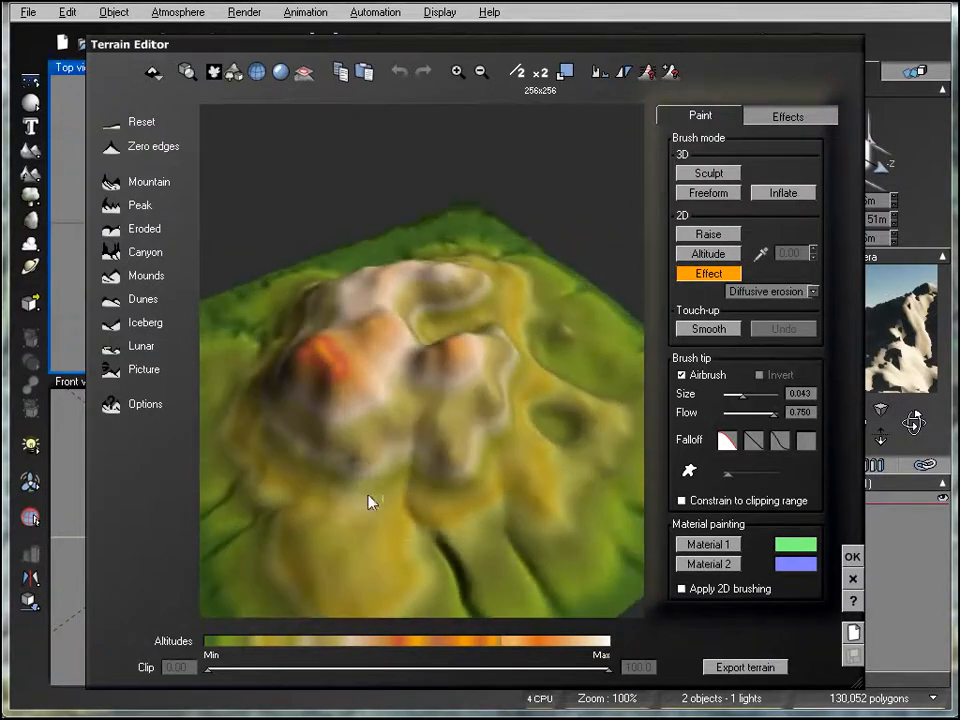
{"action": "right_click_drag", "start_coordinate": [399, 521], "coordinate": [381, 414]}
{"action": "mouse_move", "coordinate": [450, 520]}
{"action": "right_mouse_down"}
{"action": "mouse_move", "coordinate": [313, 467]}
{"action": "mouse_move", "coordinate": [390, 450]}
{"action": "mouse_move", "coordinate": [294, 508]}
{"action": "mouse_move", "coordinate": [417, 563]}
{"action": "mouse_move", "coordinate": [369, 489]}
{"action": "mouse_move", "coordinate": [454, 527]}
{"action": "right_mouse_up"}
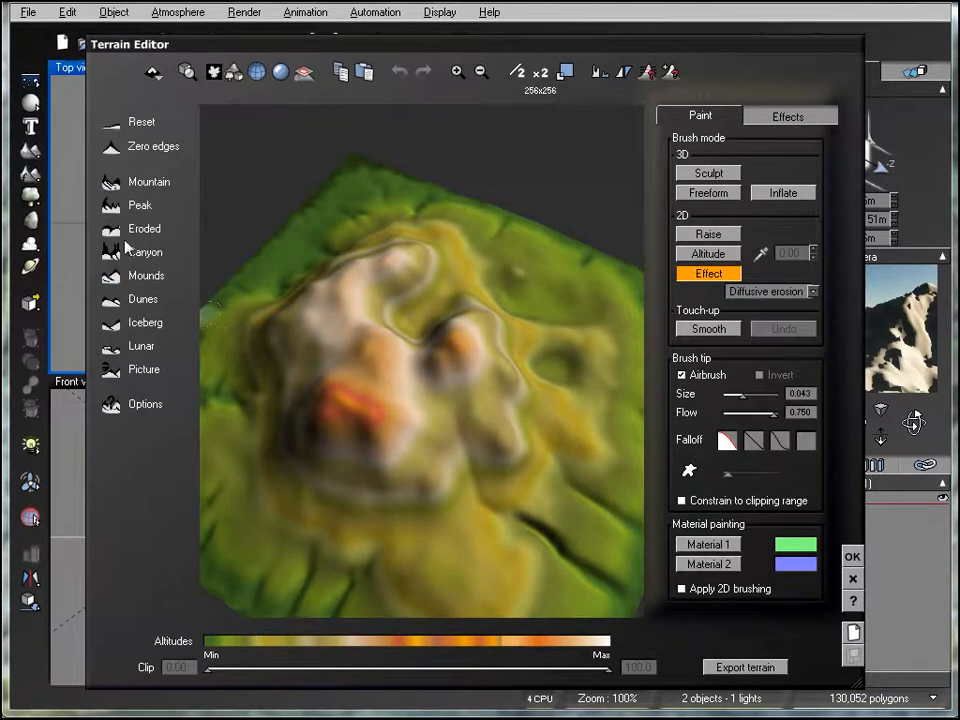
Step: Try the Canyon and Mounds terrain presets in turn, resetting the terrain before each
{"action": "left_click", "coordinate": [109, 122]}
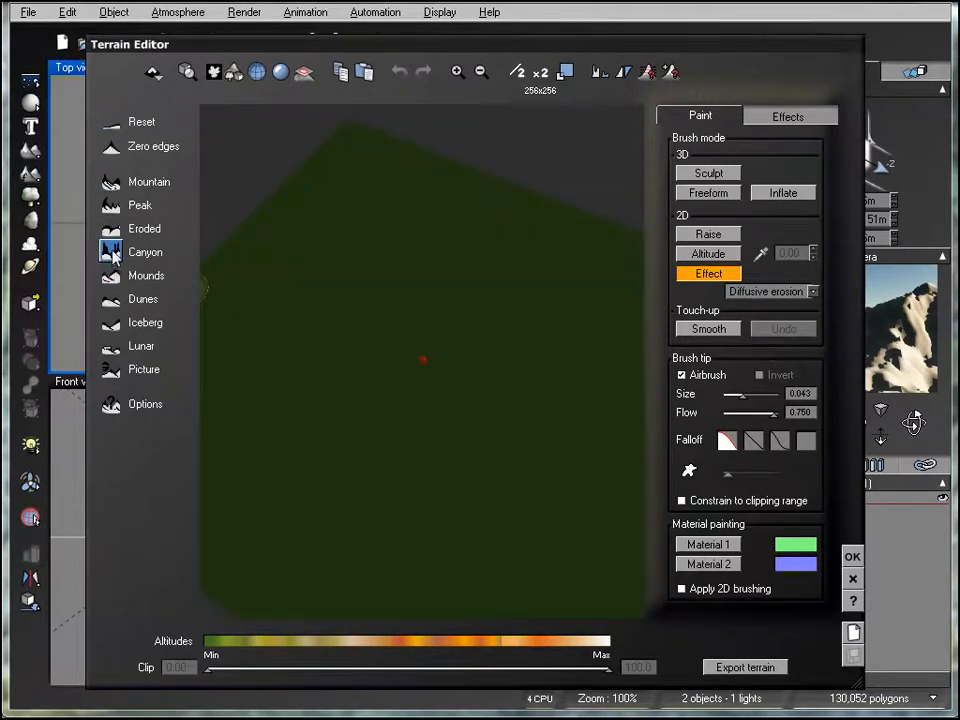
{"action": "left_click", "coordinate": [111, 253]}
{"action": "left_click", "coordinate": [110, 122]}
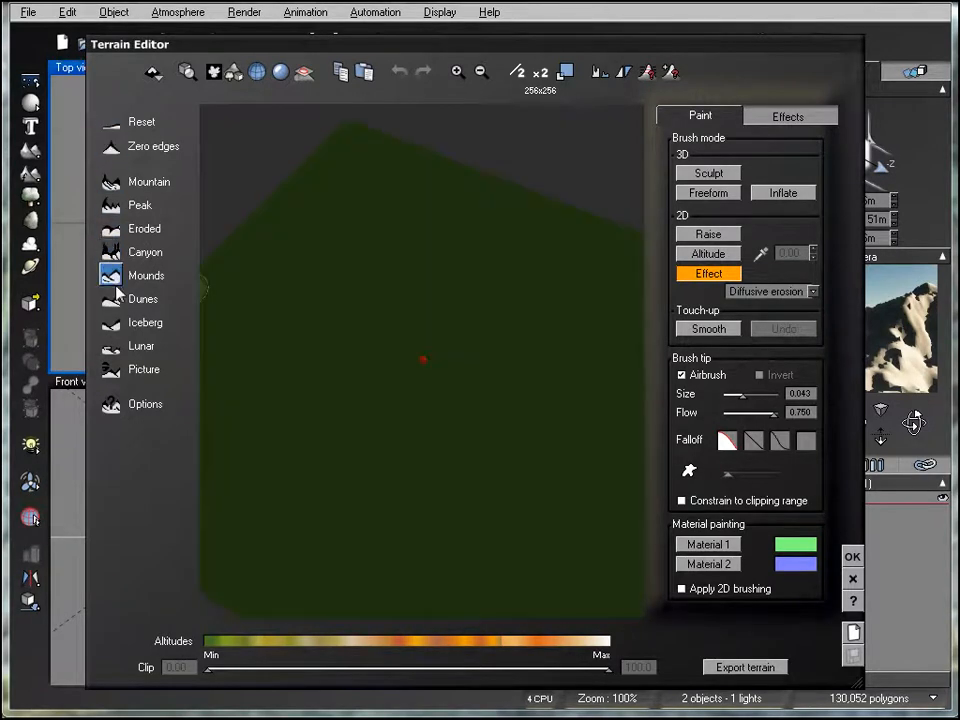
{"action": "left_click", "coordinate": [111, 276]}
Step: Try the Dunes, Iceberg and Lunar terrain presets in turn, resetting the terrain before each
{"action": "left_click", "coordinate": [110, 122]}
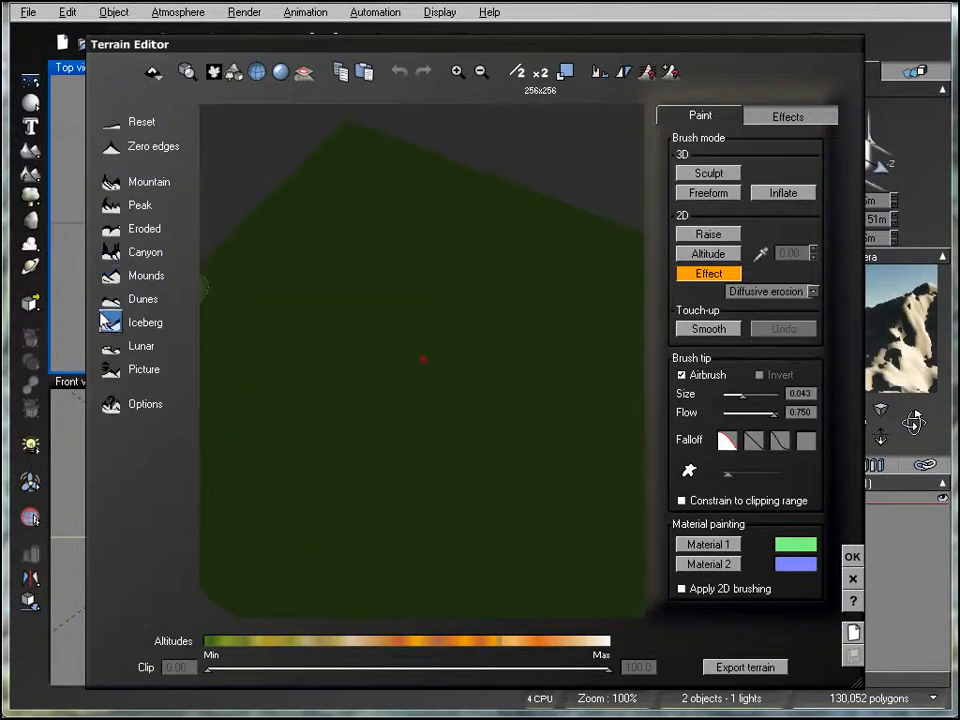
{"action": "left_click", "coordinate": [110, 299]}
{"action": "left_click", "coordinate": [112, 124]}
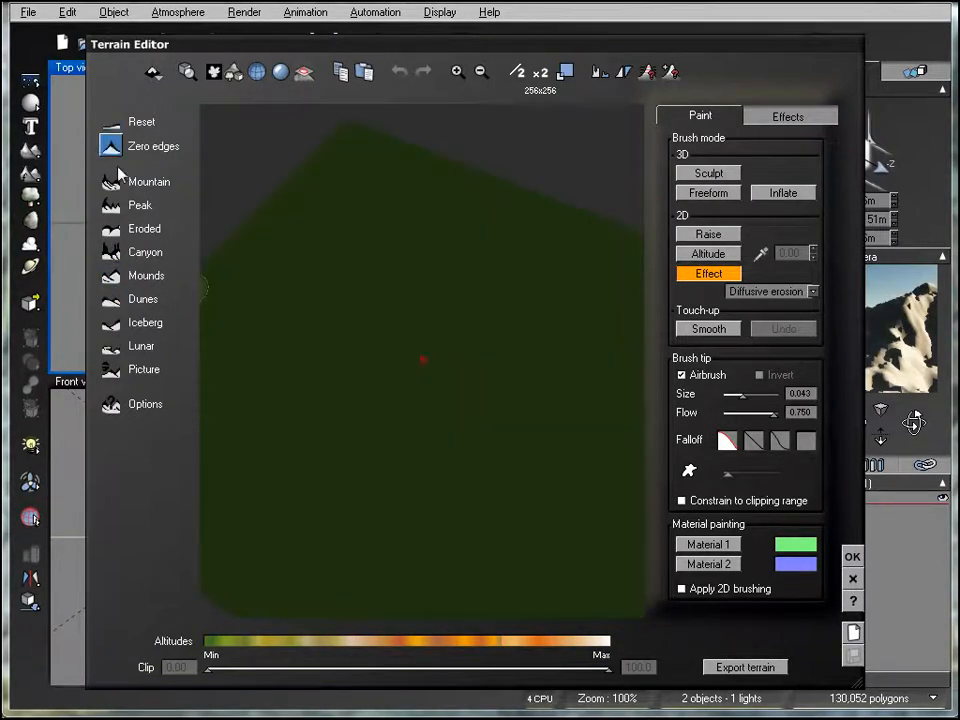
{"action": "left_click", "coordinate": [110, 322]}
{"action": "left_click", "coordinate": [111, 121]}
{"action": "left_click", "coordinate": [110, 346]}
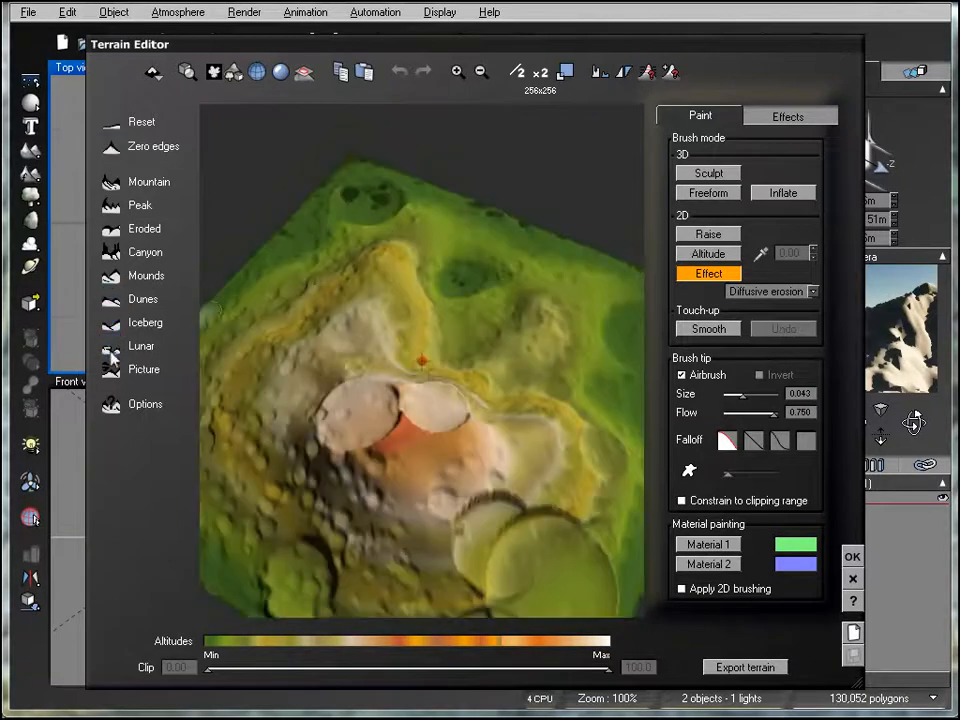
Step: Reset the terrain, generate a Mountain shape and apply the Peak preset on top of it
{"action": "left_click", "coordinate": [108, 124]}
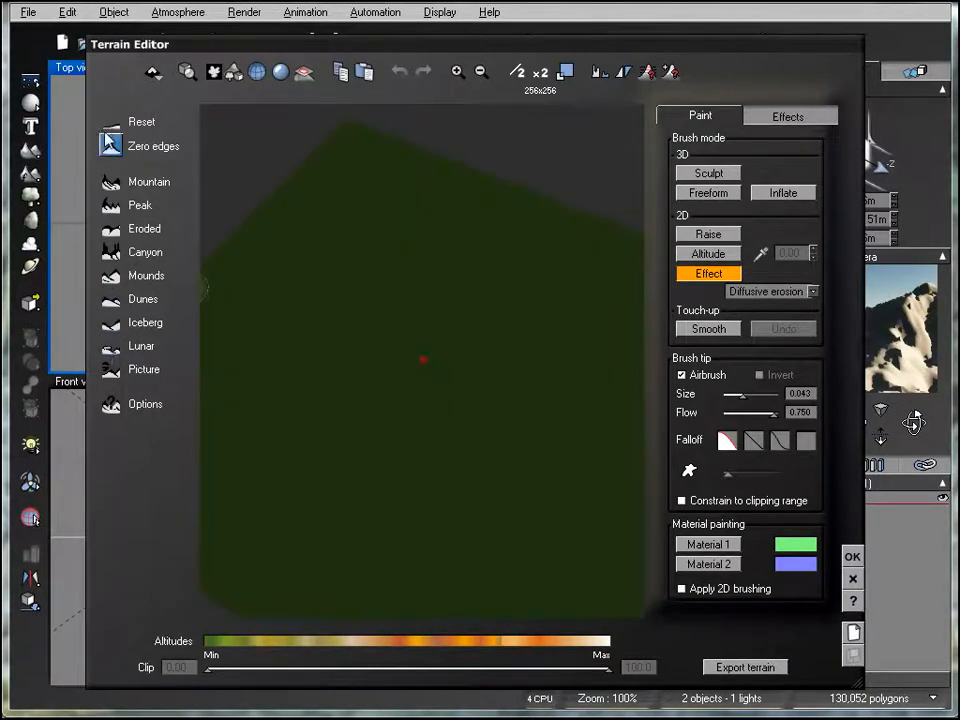
{"action": "left_click", "coordinate": [108, 182]}
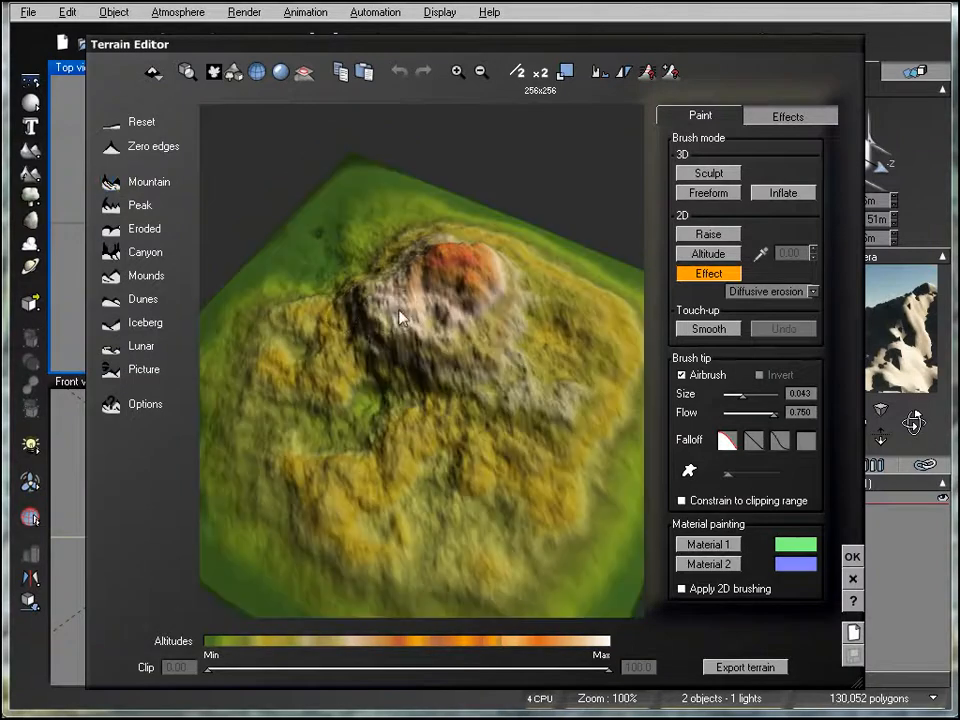
{"action": "mouse_move", "coordinate": [430, 440]}
{"action": "right_mouse_down"}
{"action": "mouse_move", "coordinate": [457, 474]}
{"action": "mouse_move", "coordinate": [375, 375]}
{"action": "mouse_move", "coordinate": [369, 441]}
{"action": "mouse_move", "coordinate": [414, 414]}
{"action": "right_mouse_up"}
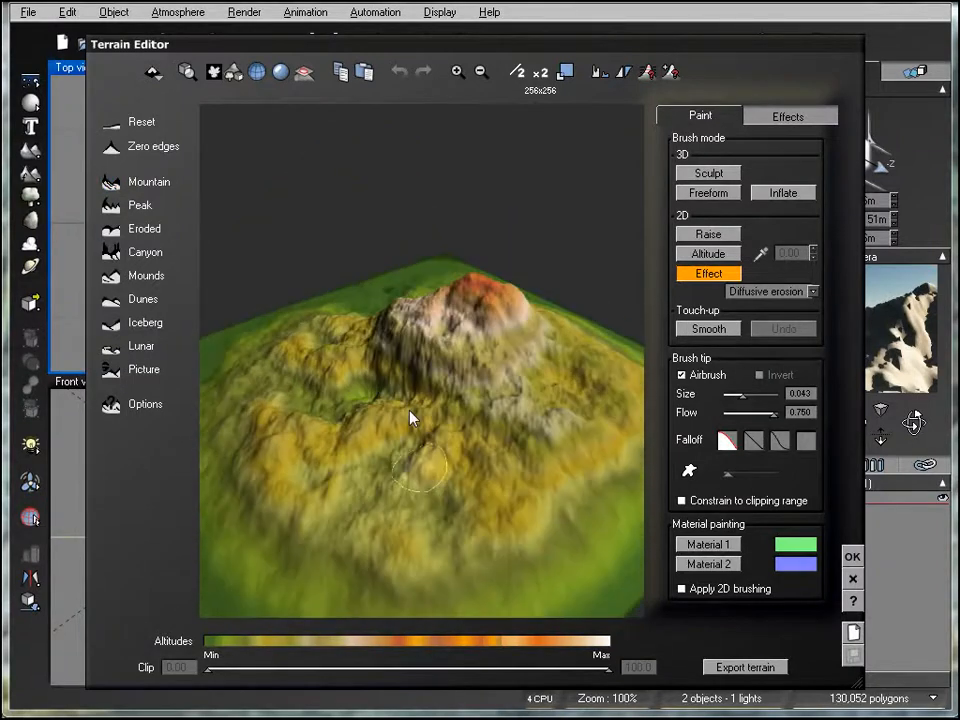
{"action": "left_click", "coordinate": [110, 205]}
{"action": "right_click_drag", "start_coordinate": [538, 484], "coordinate": [516, 561]}
{"action": "mouse_move", "coordinate": [326, 456]}
{"action": "right_mouse_down"}
{"action": "mouse_move", "coordinate": [463, 516]}
{"action": "mouse_move", "coordinate": [302, 398]}
{"action": "mouse_move", "coordinate": [264, 386]}
{"action": "mouse_move", "coordinate": [508, 441]}
{"action": "mouse_move", "coordinate": [362, 379]}
{"action": "mouse_move", "coordinate": [365, 455]}
{"action": "mouse_move", "coordinate": [448, 452]}
{"action": "mouse_move", "coordinate": [470, 440]}
{"action": "right_mouse_up"}
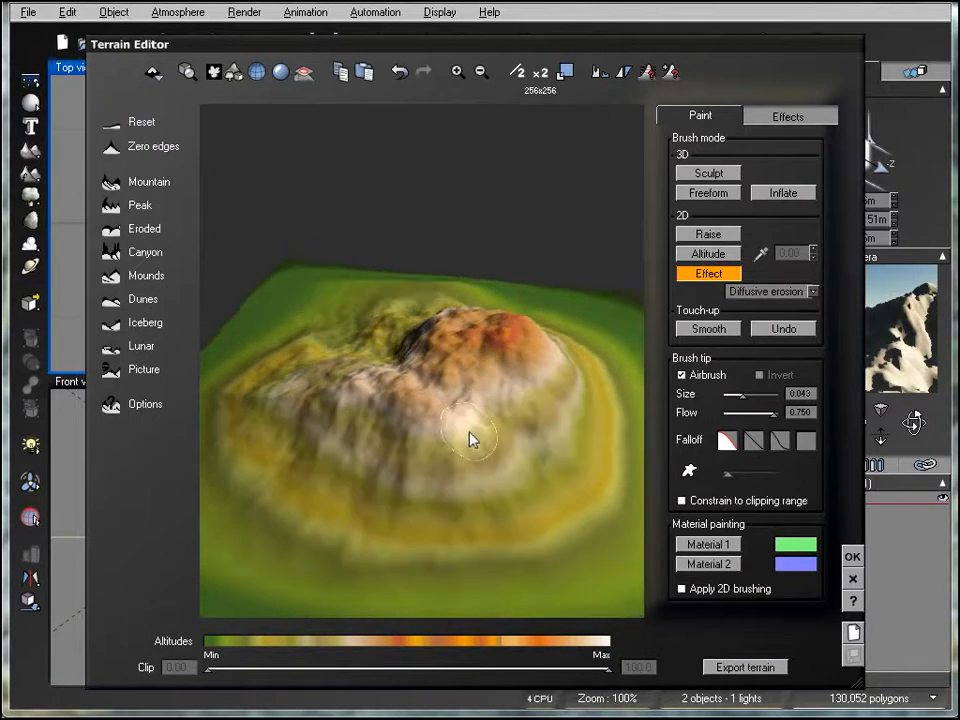
Step: Look at the Import Terrain Data and Fractal Terrain Options dialogs, closing each without applying changes
{"action": "left_click", "coordinate": [110, 371]}
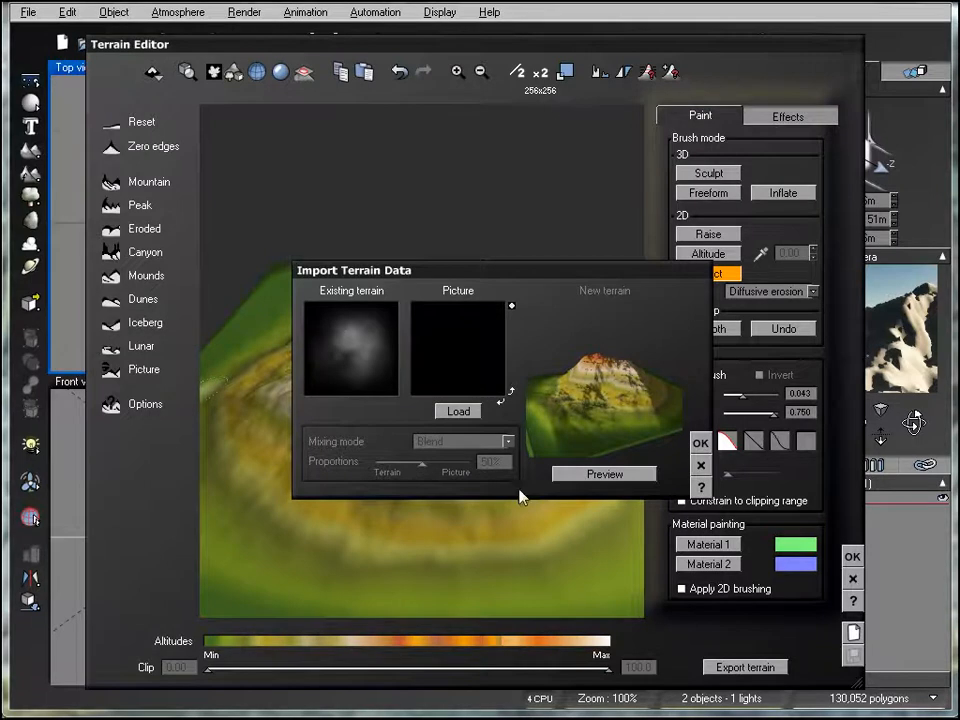
{"action": "left_click", "coordinate": [700, 465]}
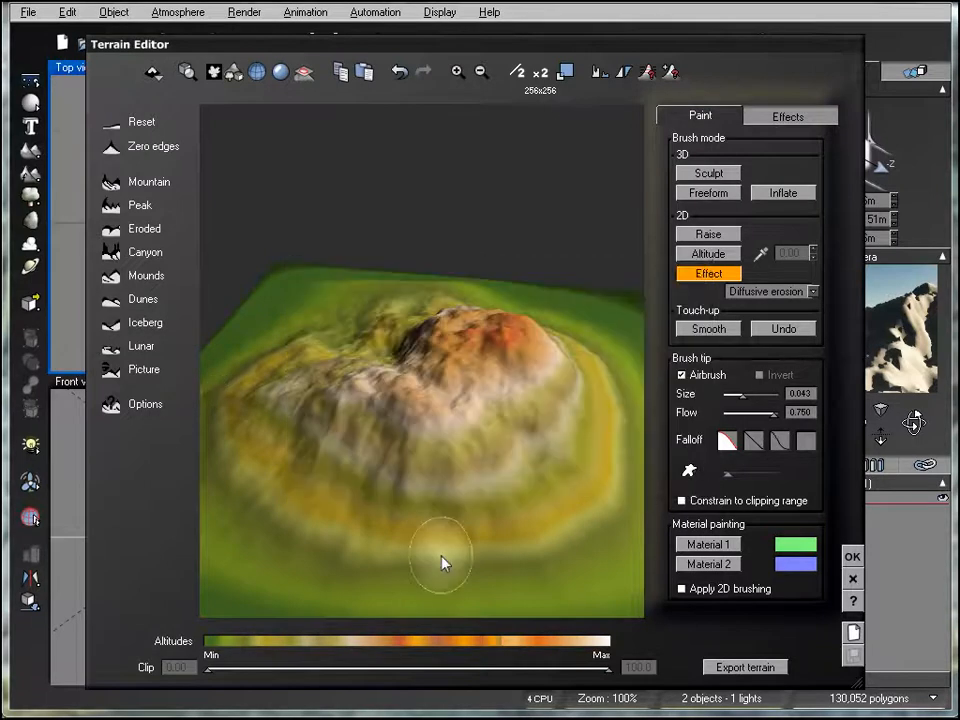
{"action": "left_click", "coordinate": [125, 404]}
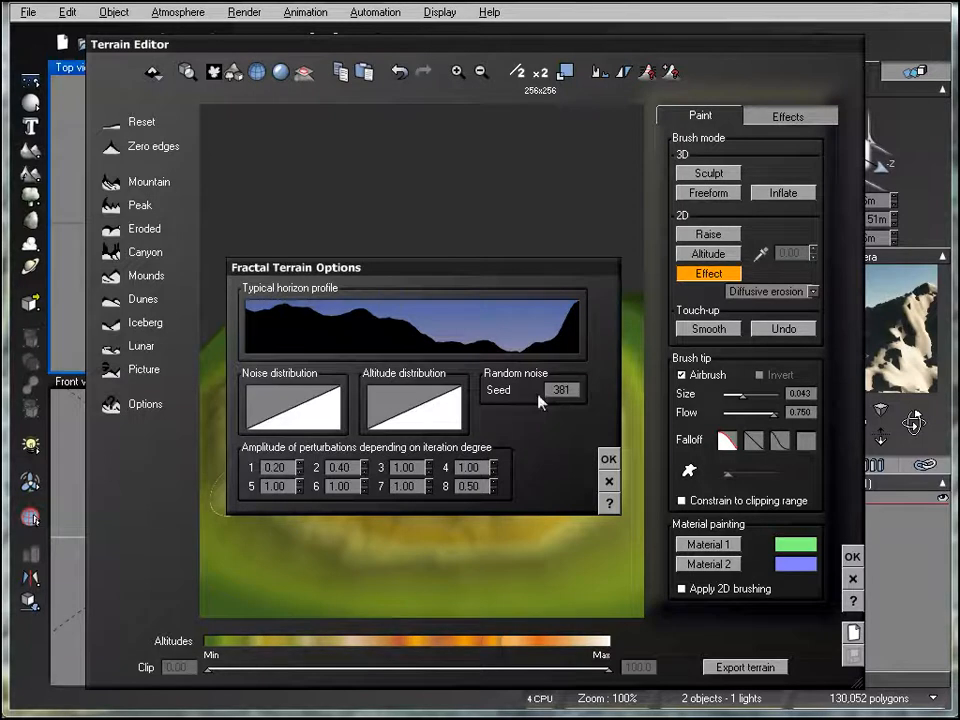
{"action": "left_click_drag", "start_coordinate": [462, 275], "coordinate": [400, 288]}
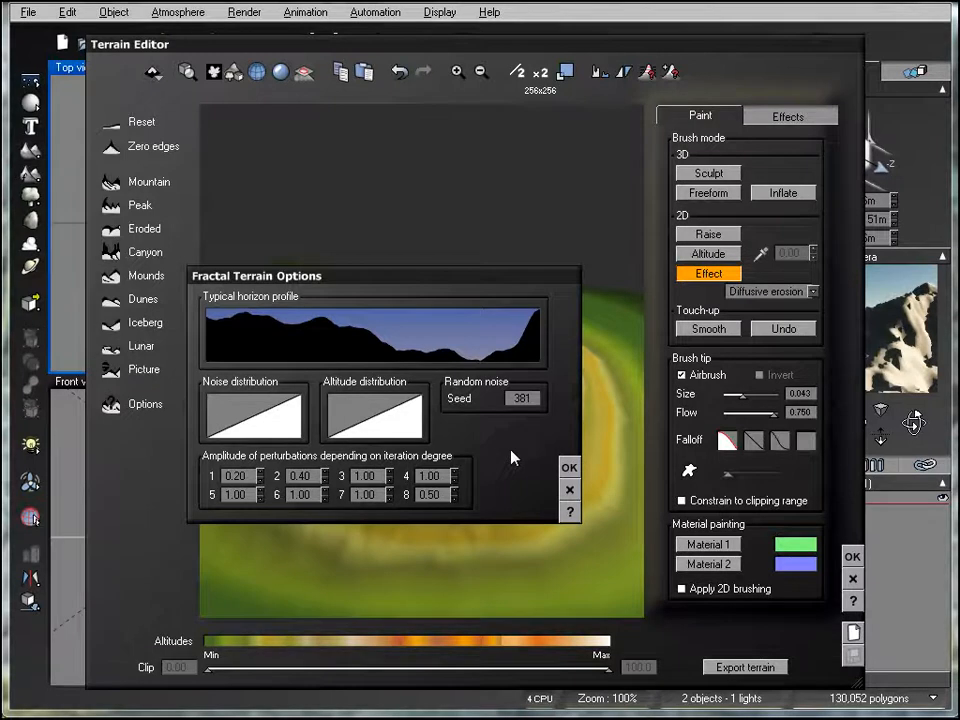
{"action": "left_click", "coordinate": [568, 490]}
{"action": "mouse_move", "coordinate": [510, 454]}
{"action": "right_mouse_down"}
{"action": "mouse_move", "coordinate": [362, 409]}
{"action": "mouse_move", "coordinate": [497, 471]}
{"action": "right_mouse_up"}
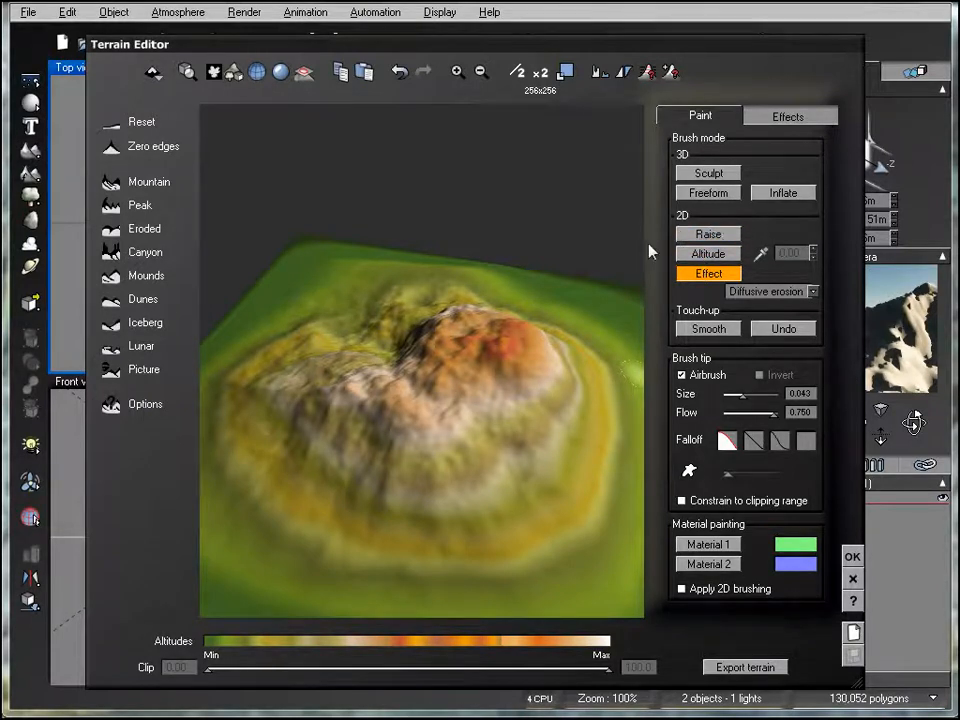
{"action": "right_click_drag", "start_coordinate": [576, 420], "coordinate": [468, 459]}
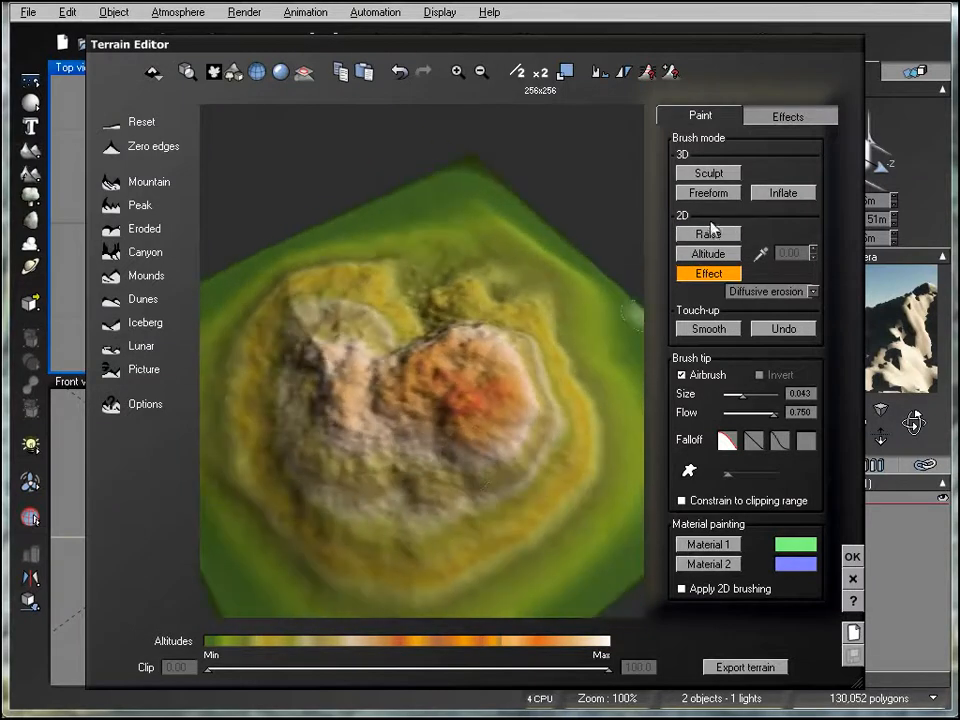
Step: Sculpt rounded bulges on the mountain's slopes using the 3D Sculpt brush at size 0.061
{"action": "left_click", "coordinate": [690, 174]}
{"action": "right_click_drag", "start_coordinate": [525, 500], "coordinate": [487, 397]}
{"action": "mouse_move", "coordinate": [386, 386]}
{"action": "right_mouse_down"}
{"action": "mouse_move", "coordinate": [523, 450]}
{"action": "mouse_move", "coordinate": [536, 437]}
{"action": "right_mouse_up"}
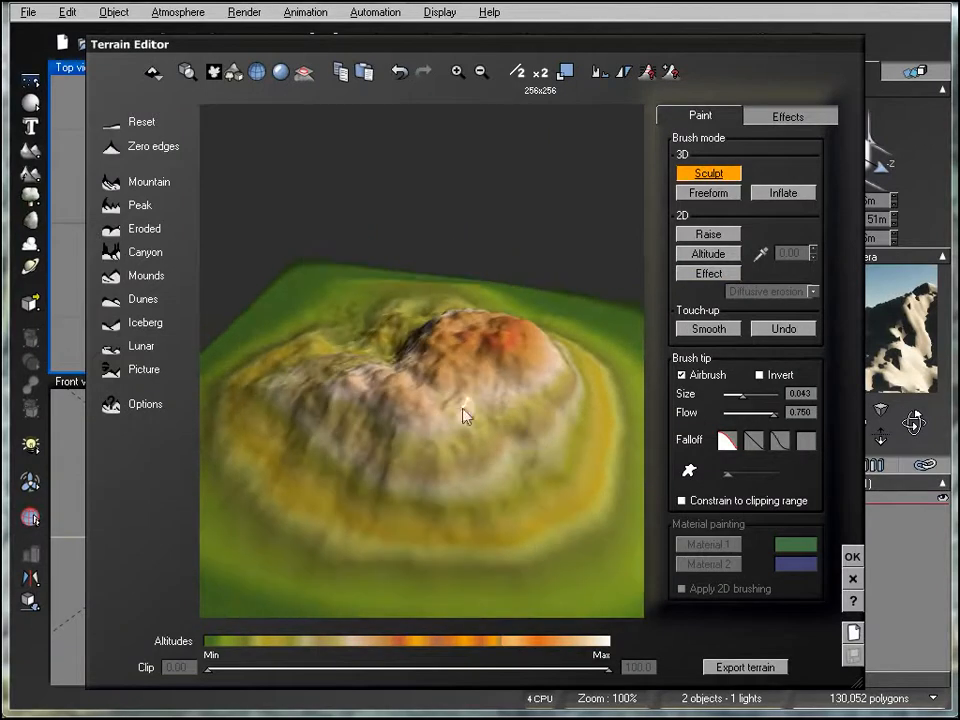
{"action": "mouse_move", "coordinate": [390, 400]}
{"action": "right_mouse_down"}
{"action": "mouse_move", "coordinate": [416, 435]}
{"action": "mouse_move", "coordinate": [529, 426]}
{"action": "right_mouse_up"}
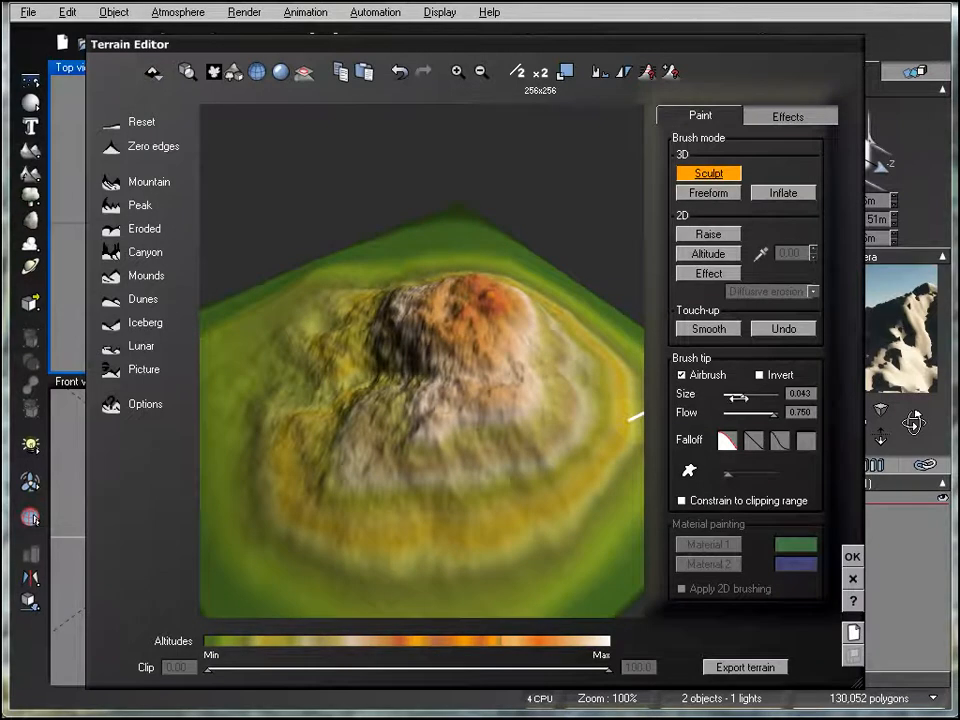
{"action": "left_click_drag", "start_coordinate": [742, 396], "coordinate": [761, 396]}
{"action": "left_click_drag", "start_coordinate": [760, 396], "coordinate": [747, 396]}
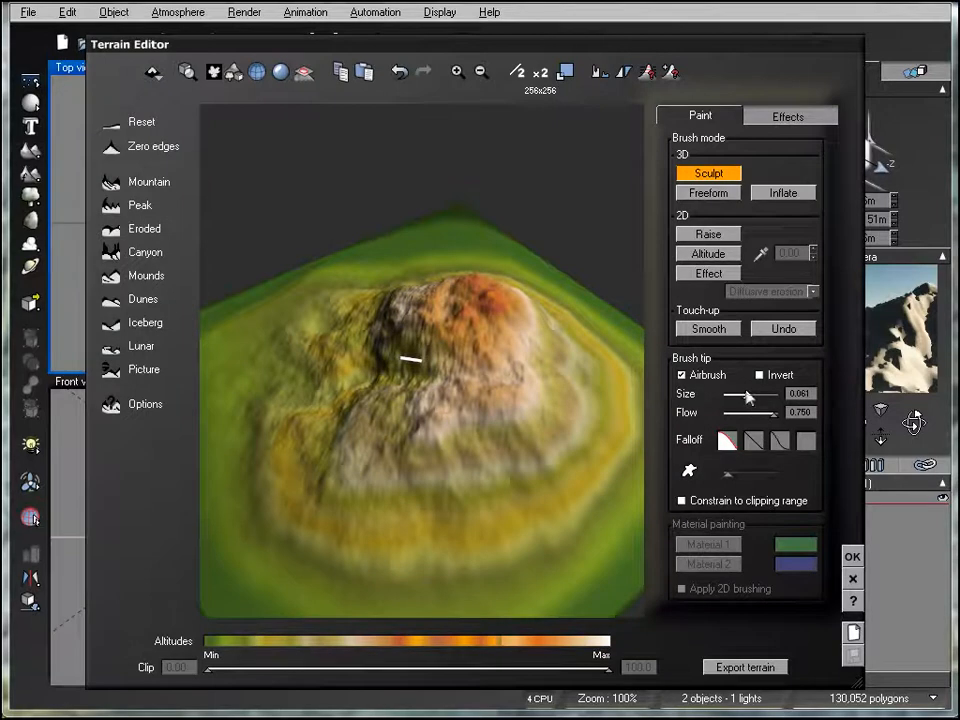
{"action": "left_click", "coordinate": [511, 410]}
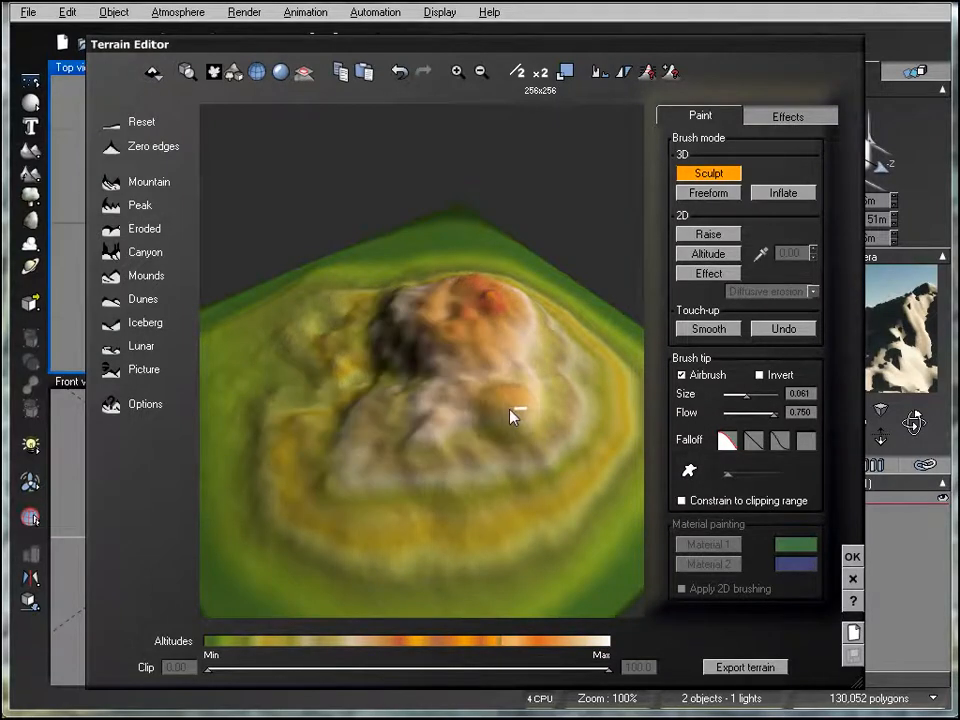
{"action": "right_click_drag", "start_coordinate": [465, 450], "coordinate": [519, 349]}
{"action": "left_click", "coordinate": [545, 349]}
{"action": "right_click_drag", "start_coordinate": [440, 398], "coordinate": [543, 387]}
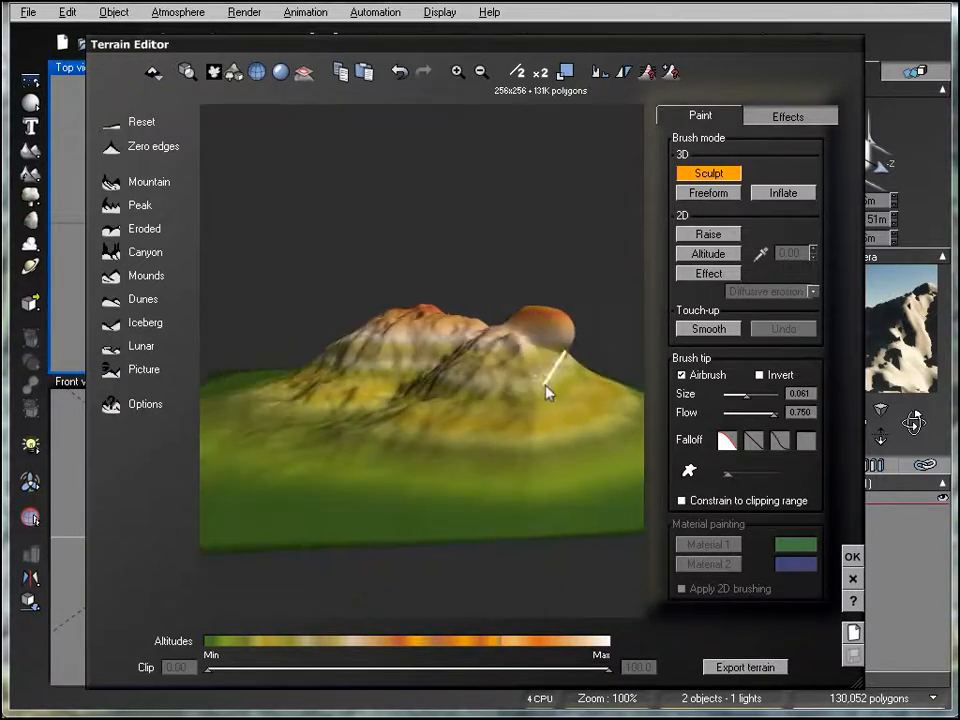
{"action": "left_click", "coordinate": [568, 328]}
{"action": "right_click_drag", "start_coordinate": [542, 377], "coordinate": [559, 391]}
Step: Pull horn-like protrusions out of the mountain's side with the Freeform brush
{"action": "left_click", "coordinate": [720, 195]}
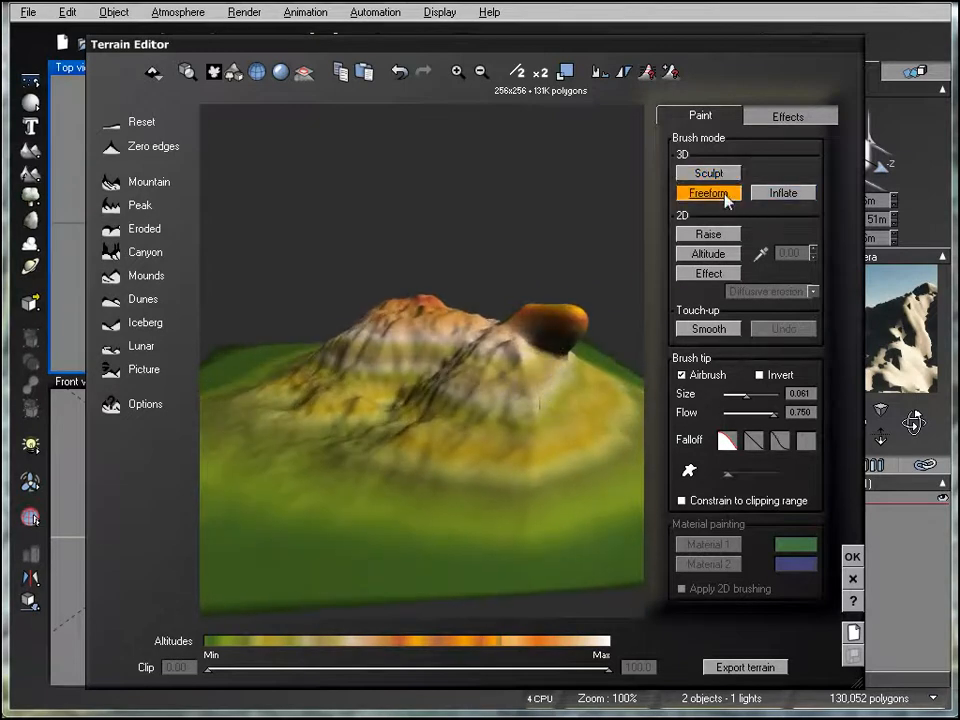
{"action": "mouse_move", "coordinate": [566, 383]}
{"action": "left_mouse_down"}
{"action": "mouse_move", "coordinate": [544, 369]}
{"action": "mouse_move", "coordinate": [499, 396]}
{"action": "mouse_move", "coordinate": [529, 401]}
{"action": "mouse_move", "coordinate": [533, 381]}
{"action": "mouse_move", "coordinate": [615, 396]}
{"action": "mouse_move", "coordinate": [636, 375]}
{"action": "mouse_move", "coordinate": [592, 408]}
{"action": "left_mouse_up"}
{"action": "mouse_move", "coordinate": [544, 449]}
{"action": "right_mouse_down"}
{"action": "mouse_move", "coordinate": [447, 537]}
{"action": "mouse_move", "coordinate": [526, 505]}
{"action": "mouse_move", "coordinate": [307, 388]}
{"action": "mouse_move", "coordinate": [450, 553]}
{"action": "mouse_move", "coordinate": [514, 553]}
{"action": "mouse_move", "coordinate": [529, 461]}
{"action": "mouse_move", "coordinate": [407, 457]}
{"action": "mouse_move", "coordinate": [482, 523]}
{"action": "right_mouse_up"}
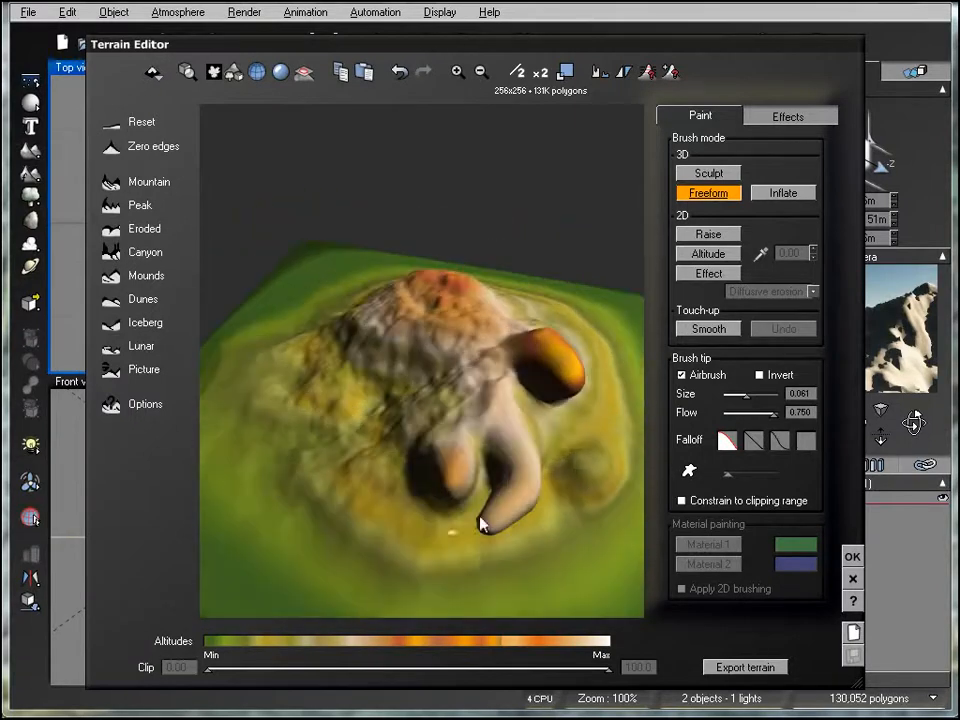
{"action": "right_click_drag", "start_coordinate": [574, 476], "coordinate": [540, 450]}
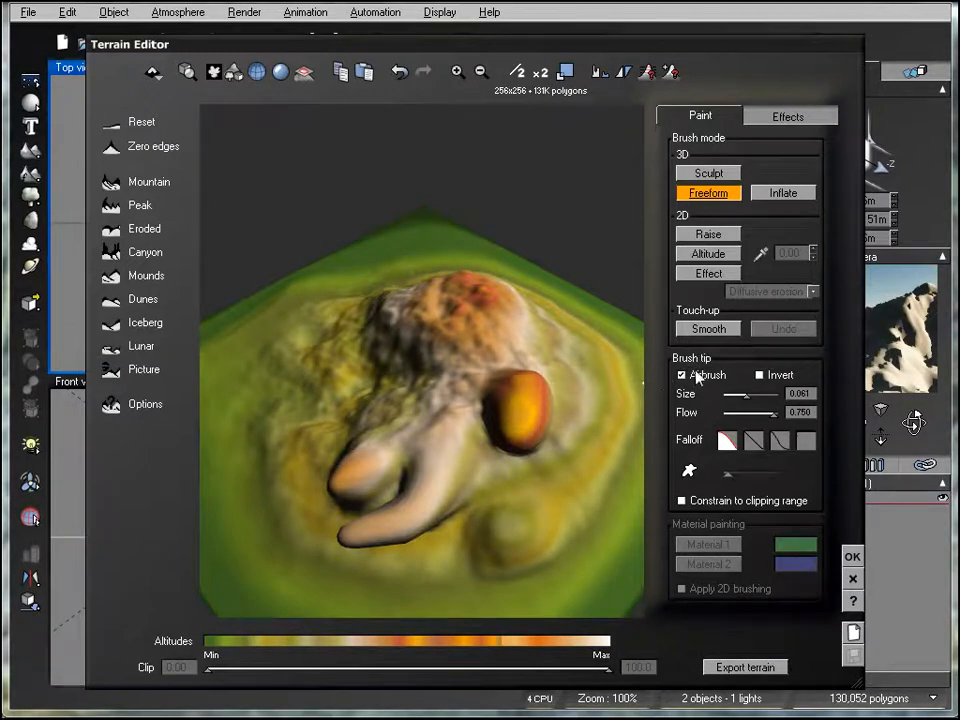
Step: Carve a hollow into the side of the main peak using the Freeform brush with Invert enabled
{"action": "left_click", "coordinate": [759, 375]}
{"action": "right_click_drag", "start_coordinate": [590, 440], "coordinate": [484, 386]}
{"action": "left_click_drag", "start_coordinate": [507, 386], "coordinate": [503, 396]}
{"action": "mouse_move", "coordinate": [447, 421]}
{"action": "right_mouse_down"}
{"action": "mouse_move", "coordinate": [432, 437]}
{"action": "mouse_move", "coordinate": [350, 402]}
{"action": "mouse_move", "coordinate": [369, 456]}
{"action": "mouse_move", "coordinate": [480, 491]}
{"action": "right_mouse_up"}
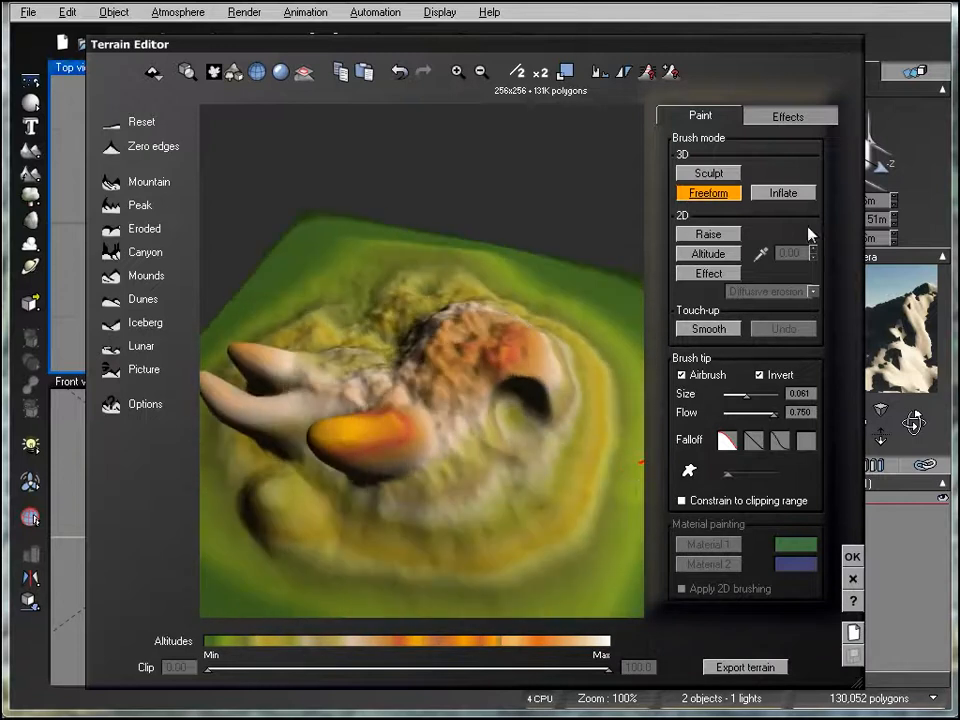
Step: Swell a ball-shaped bulge on the main peak's slope using the Inflate brush with Invert disabled
{"action": "left_click", "coordinate": [785, 196]}
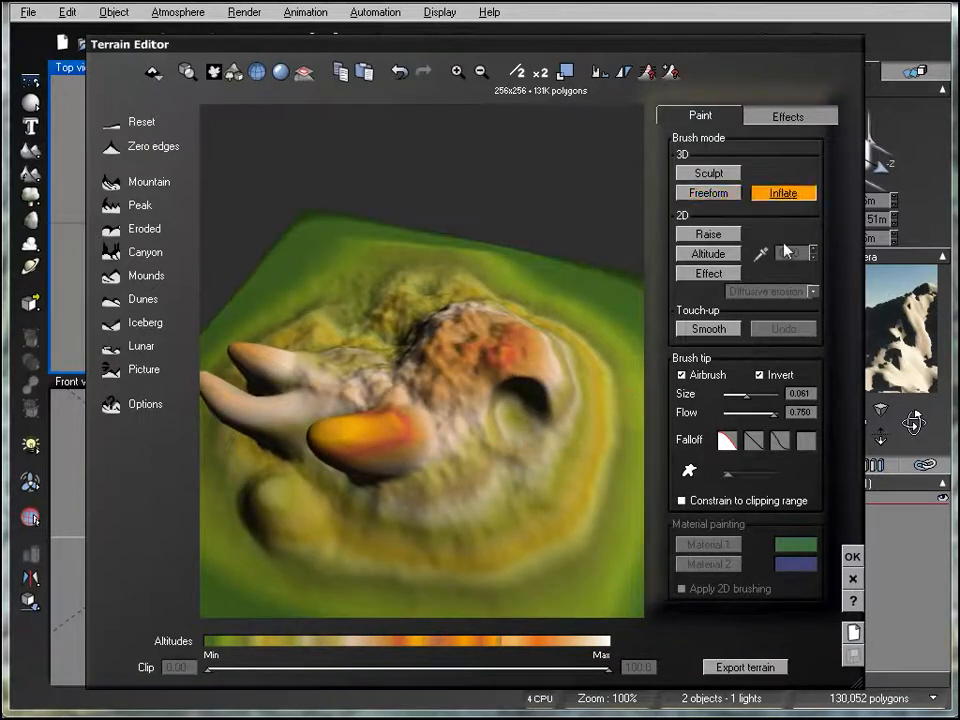
{"action": "left_click", "coordinate": [759, 375]}
{"action": "right_click_drag", "start_coordinate": [557, 345], "coordinate": [349, 347]}
{"action": "right_click_drag", "start_coordinate": [512, 450], "coordinate": [369, 407]}
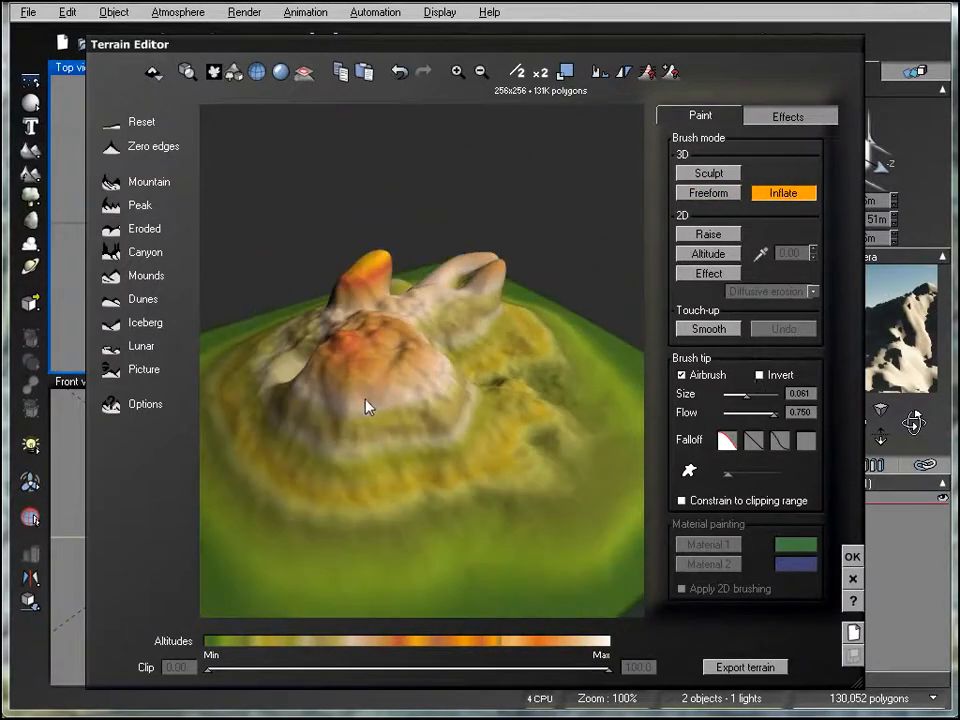
{"action": "left_click_drag", "start_coordinate": [393, 397], "coordinate": [393, 397]}
{"action": "right_click_drag", "start_coordinate": [289, 444], "coordinate": [452, 459]}
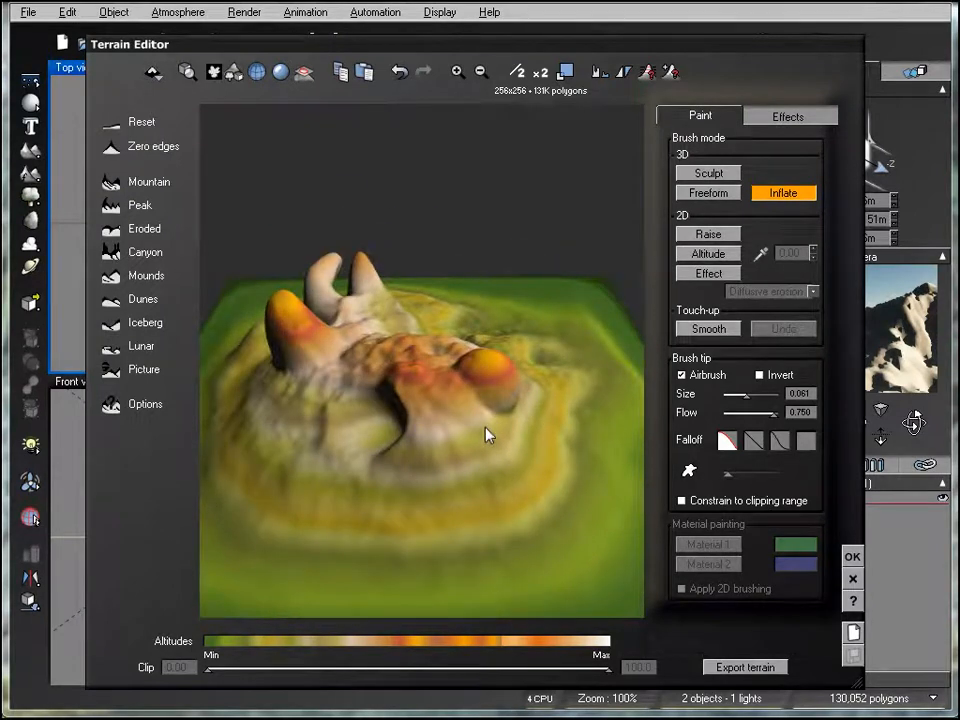
Step: Build several separate rounded mounds around the mountain's base with the 2D Raise brush
{"action": "left_click", "coordinate": [726, 237]}
{"action": "left_click_drag", "start_coordinate": [550, 502], "coordinate": [557, 482]}
{"action": "right_click_drag", "start_coordinate": [541, 472], "coordinate": [414, 504]}
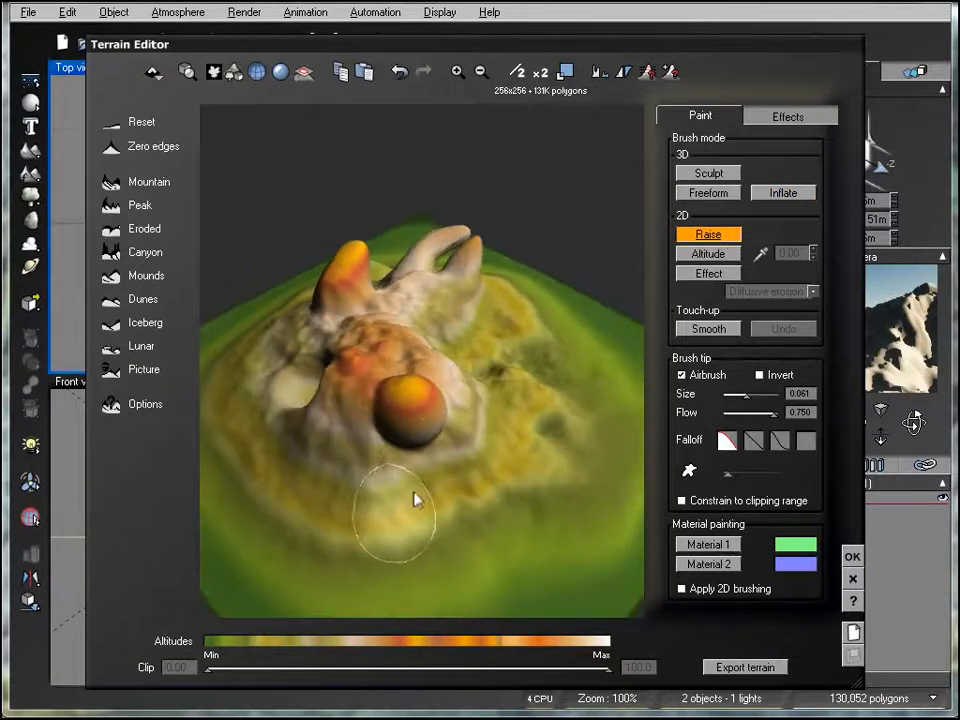
{"action": "left_click_drag", "start_coordinate": [431, 516], "coordinate": [428, 518]}
{"action": "mouse_move", "coordinate": [428, 518]}
{"action": "right_mouse_down"}
{"action": "mouse_move", "coordinate": [561, 493]}
{"action": "mouse_move", "coordinate": [354, 459]}
{"action": "right_mouse_up"}
{"action": "right_click_drag", "start_coordinate": [416, 454], "coordinate": [364, 444]}
{"action": "mouse_move", "coordinate": [426, 437]}
{"action": "right_mouse_down"}
{"action": "mouse_move", "coordinate": [557, 536]}
{"action": "mouse_move", "coordinate": [612, 520]}
{"action": "right_mouse_up"}
Step: Raise a chain of smaller mounds linking the larger ones, using the Raise brush at size 0.035
{"action": "left_click_drag", "start_coordinate": [756, 397], "coordinate": [742, 396]}
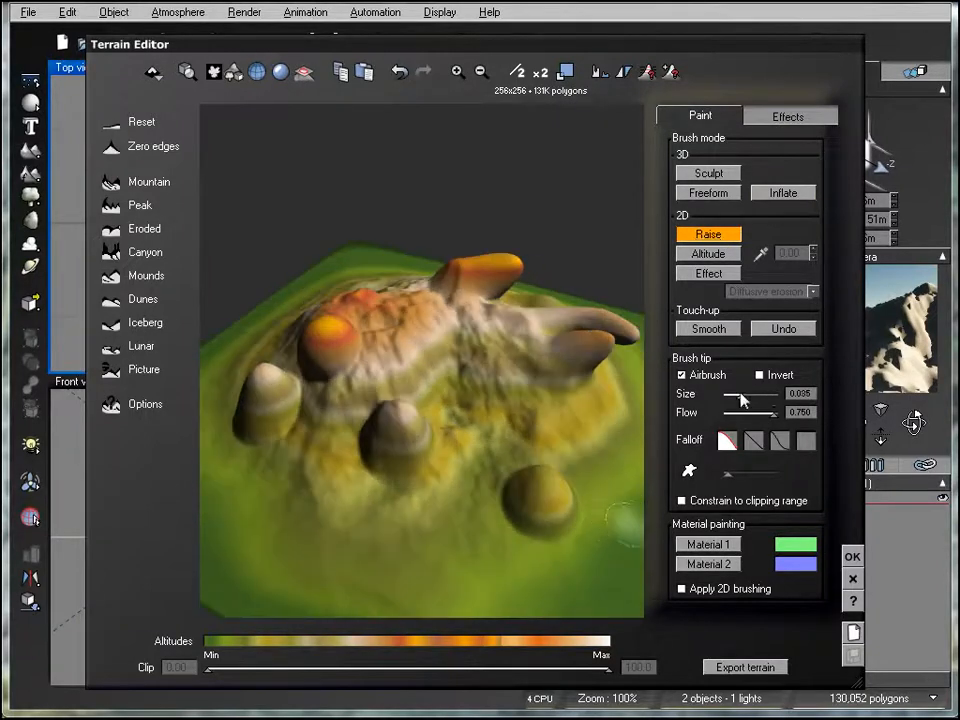
{"action": "mouse_move", "coordinate": [503, 503]}
{"action": "left_mouse_down"}
{"action": "mouse_move", "coordinate": [484, 474]}
{"action": "mouse_move", "coordinate": [439, 452]}
{"action": "mouse_move", "coordinate": [530, 540]}
{"action": "left_mouse_up"}
{"action": "mouse_move", "coordinate": [530, 540]}
{"action": "right_mouse_down"}
{"action": "mouse_move", "coordinate": [368, 508]}
{"action": "mouse_move", "coordinate": [422, 544]}
{"action": "mouse_move", "coordinate": [561, 501]}
{"action": "right_mouse_up"}
{"action": "left_click_drag", "start_coordinate": [484, 440], "coordinate": [463, 448]}
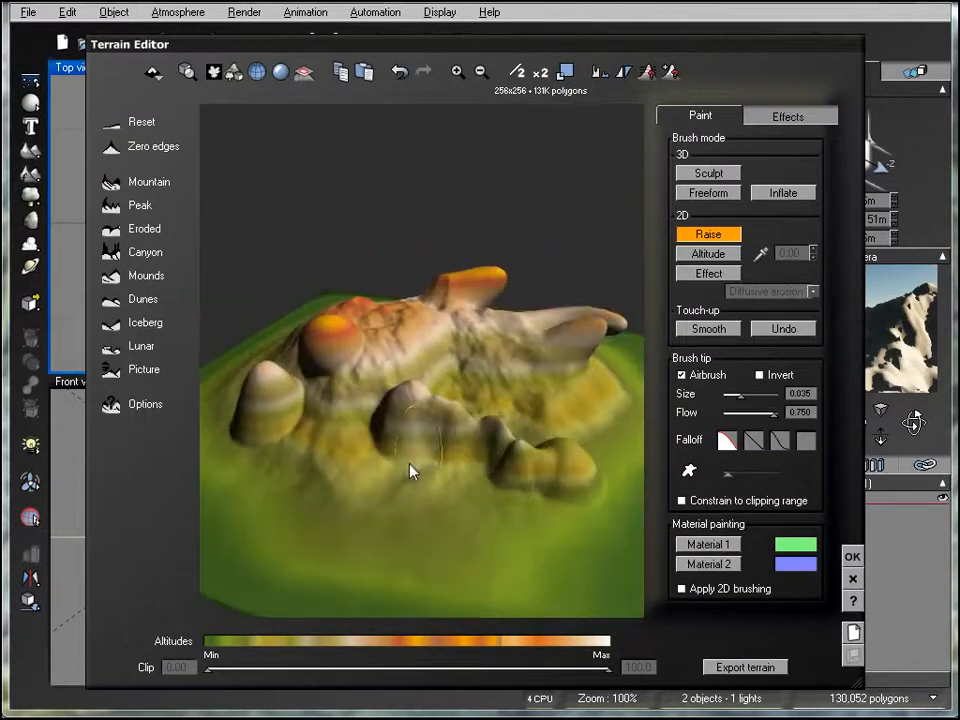
{"action": "mouse_move", "coordinate": [375, 473]}
{"action": "left_mouse_down"}
{"action": "mouse_move", "coordinate": [360, 444]}
{"action": "mouse_move", "coordinate": [370, 442]}
{"action": "left_mouse_up"}
{"action": "right_click_drag", "start_coordinate": [493, 510], "coordinate": [355, 510]}
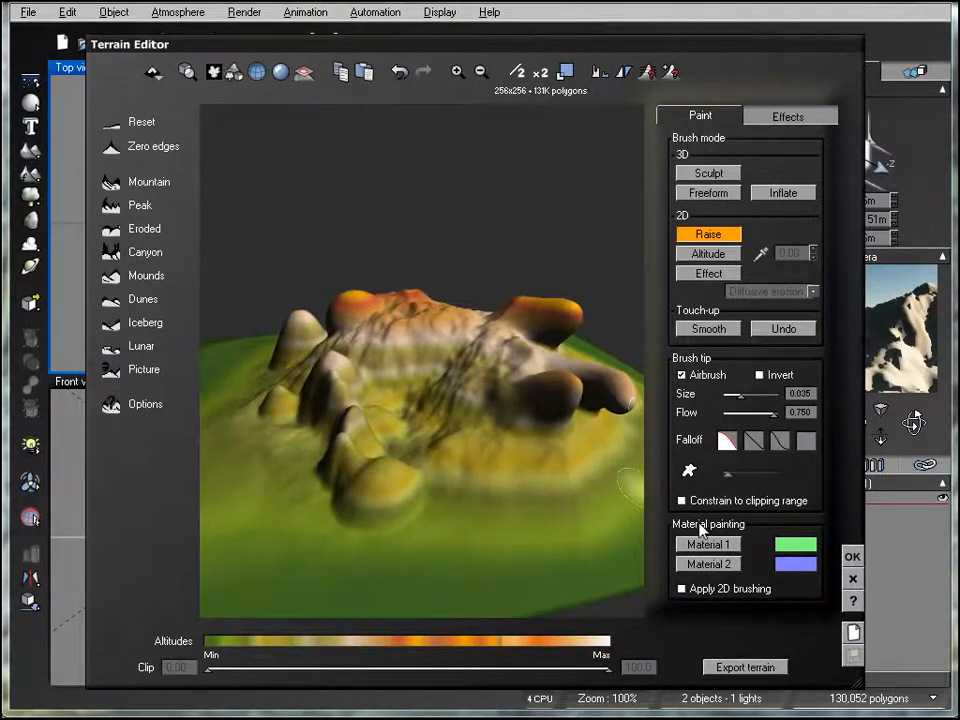
Step: Try the Undo touch-up brush and soften the rugged slope around the horn-like protrusions with the Smooth brush
{"action": "left_click", "coordinate": [778, 336]}
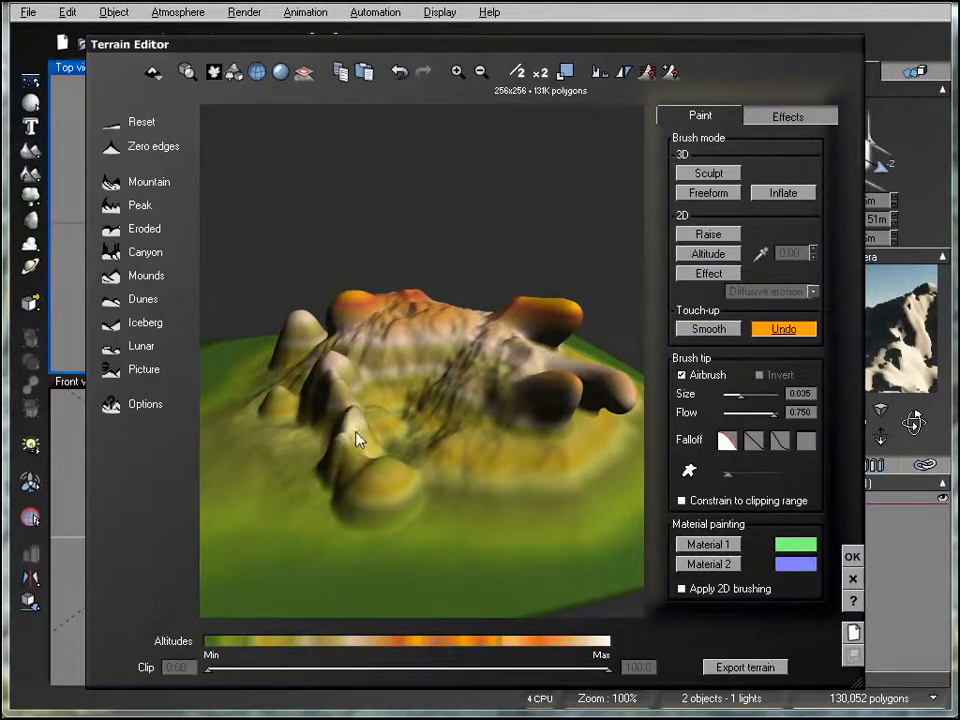
{"action": "left_click", "coordinate": [722, 334]}
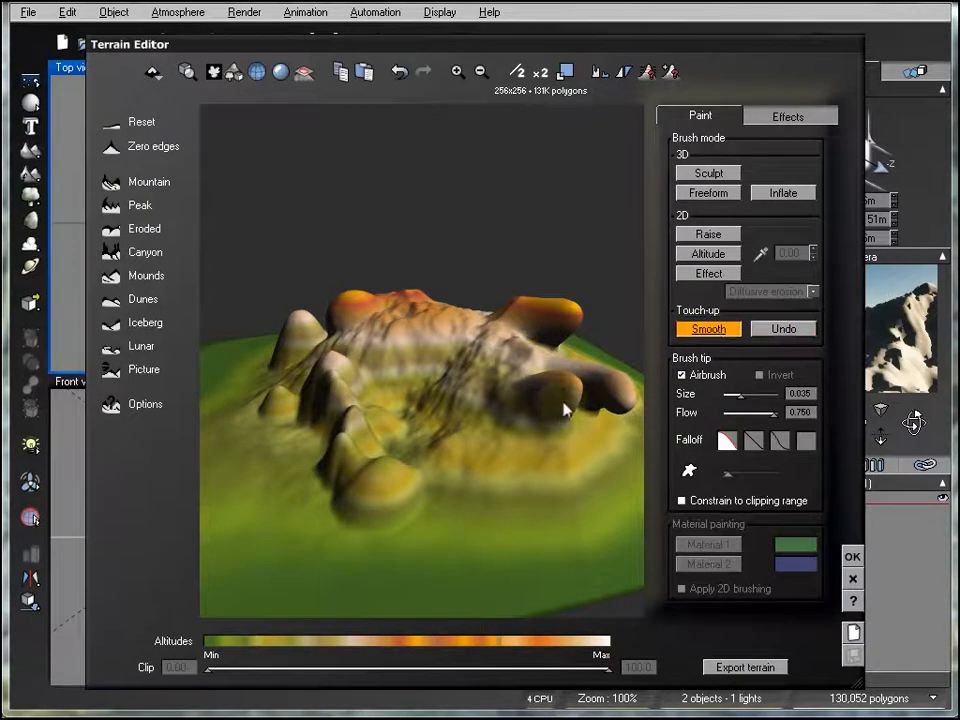
{"action": "right_click_drag", "start_coordinate": [551, 467], "coordinate": [525, 523]}
{"action": "left_click_drag", "start_coordinate": [525, 523], "coordinate": [515, 420]}
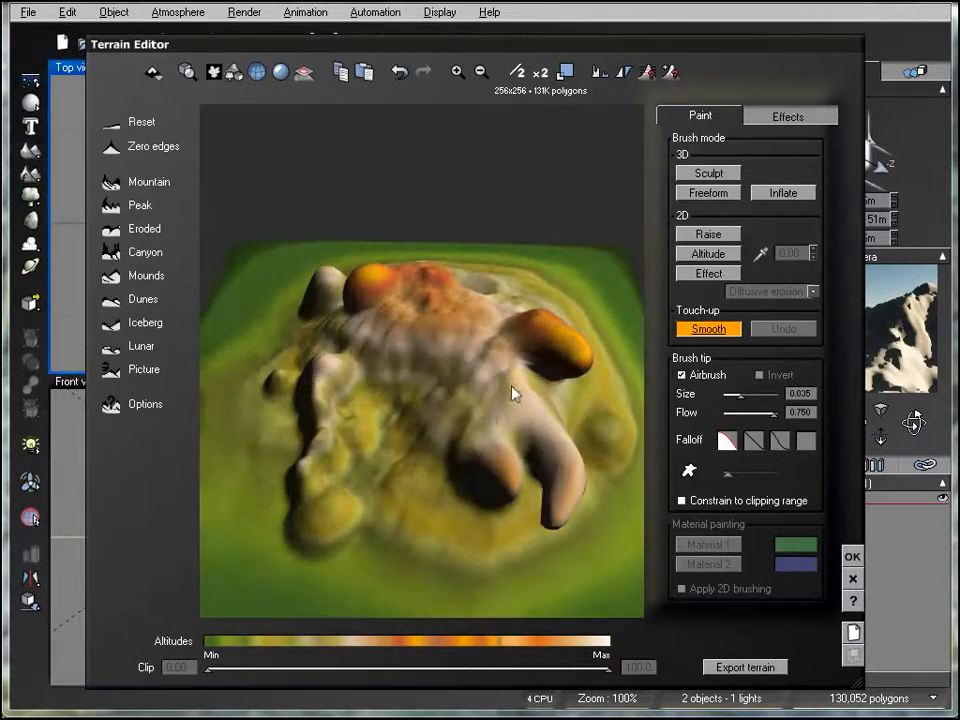
{"action": "right_click_drag", "start_coordinate": [416, 514], "coordinate": [519, 388]}
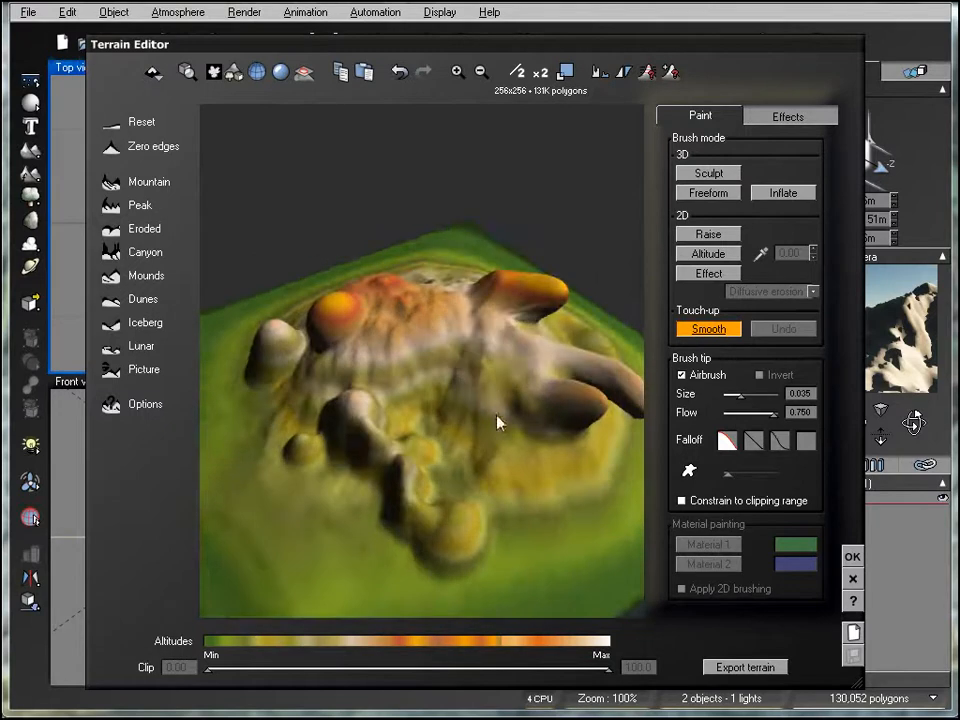
{"action": "right_click_drag", "start_coordinate": [564, 499], "coordinate": [435, 424]}
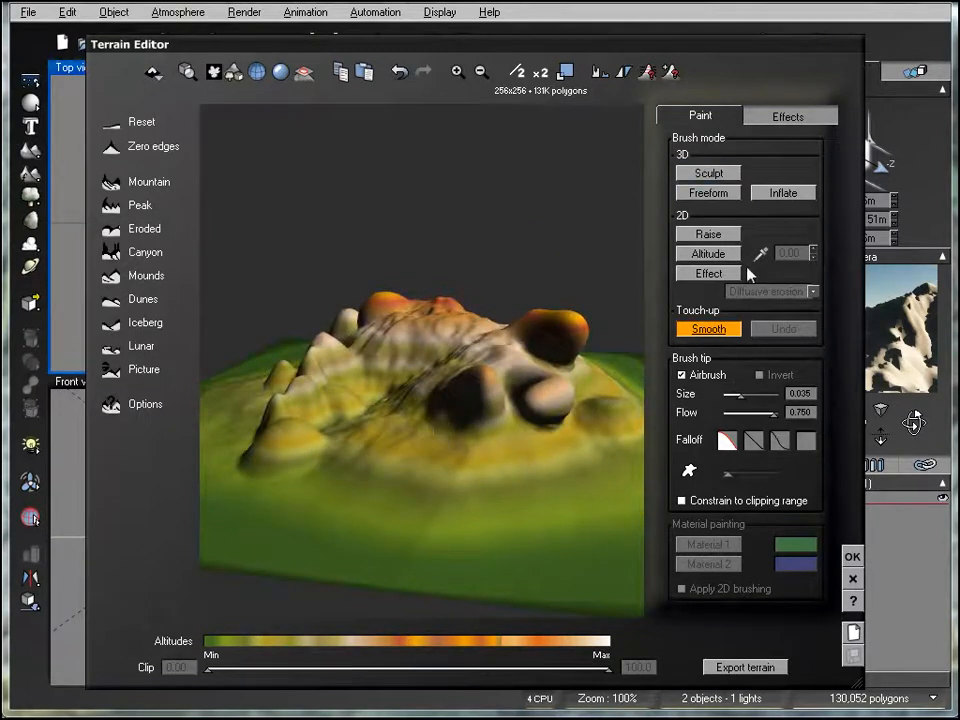
Step: Review the effects offered by the 2D Effect brush and the erosion and global effects for the whole terrain
{"action": "left_click", "coordinate": [707, 276]}
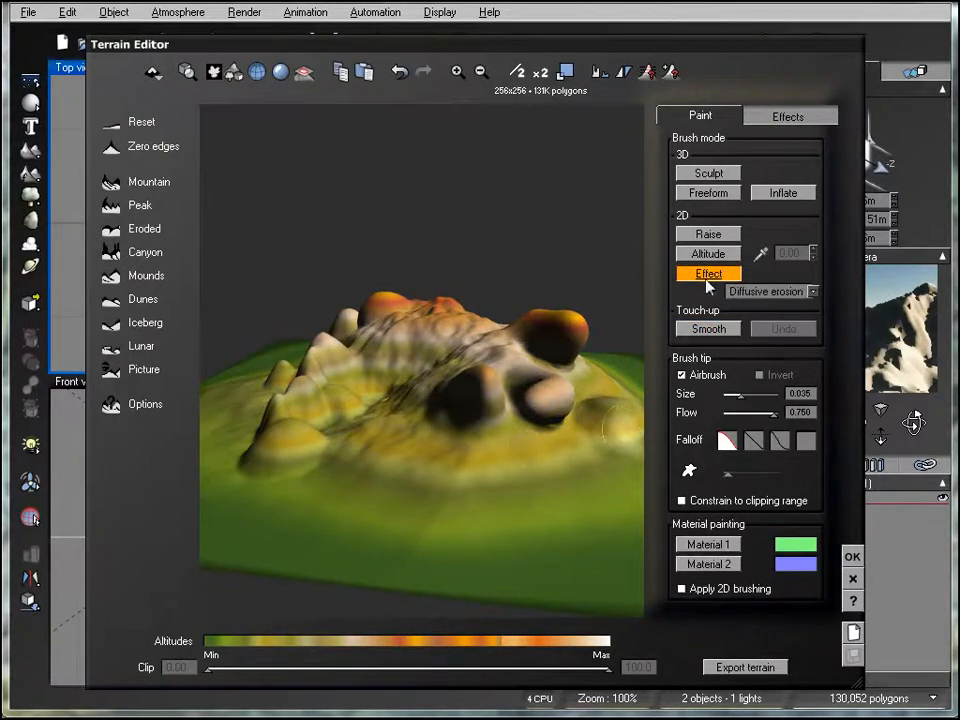
{"action": "left_click", "coordinate": [812, 291]}
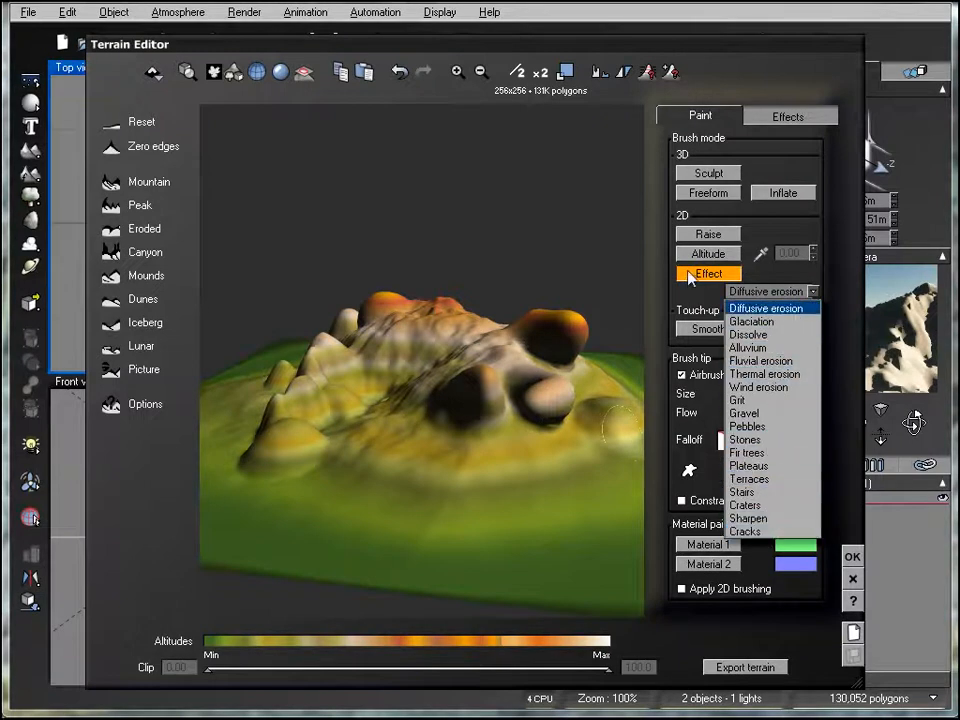
{"action": "left_click", "coordinate": [790, 116]}
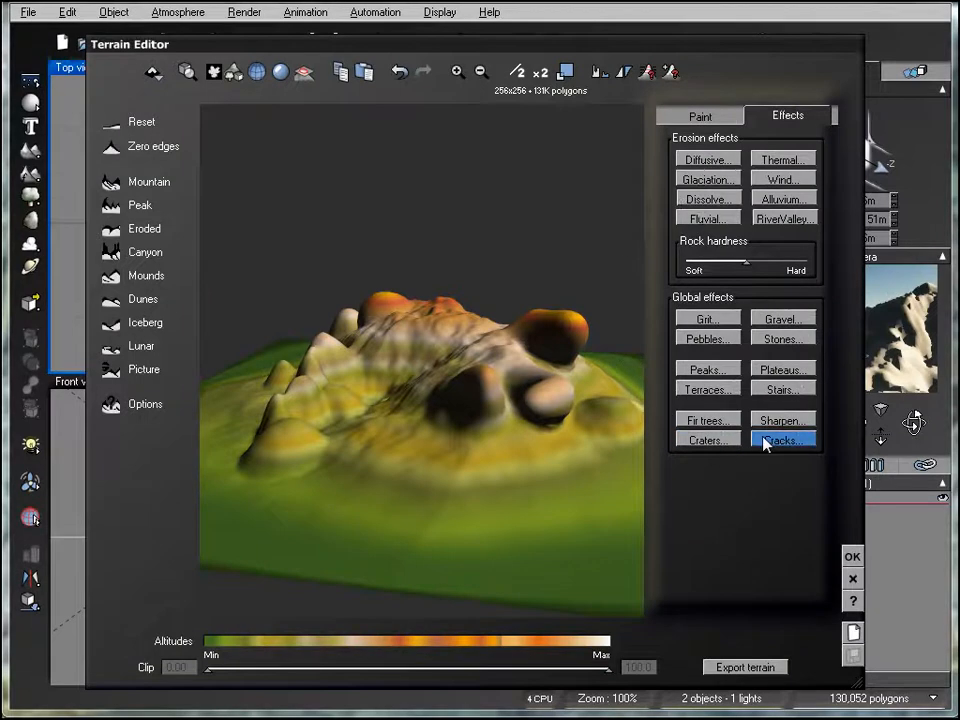
{"action": "left_click_drag", "start_coordinate": [560, 440], "coordinate": [615, 536]}
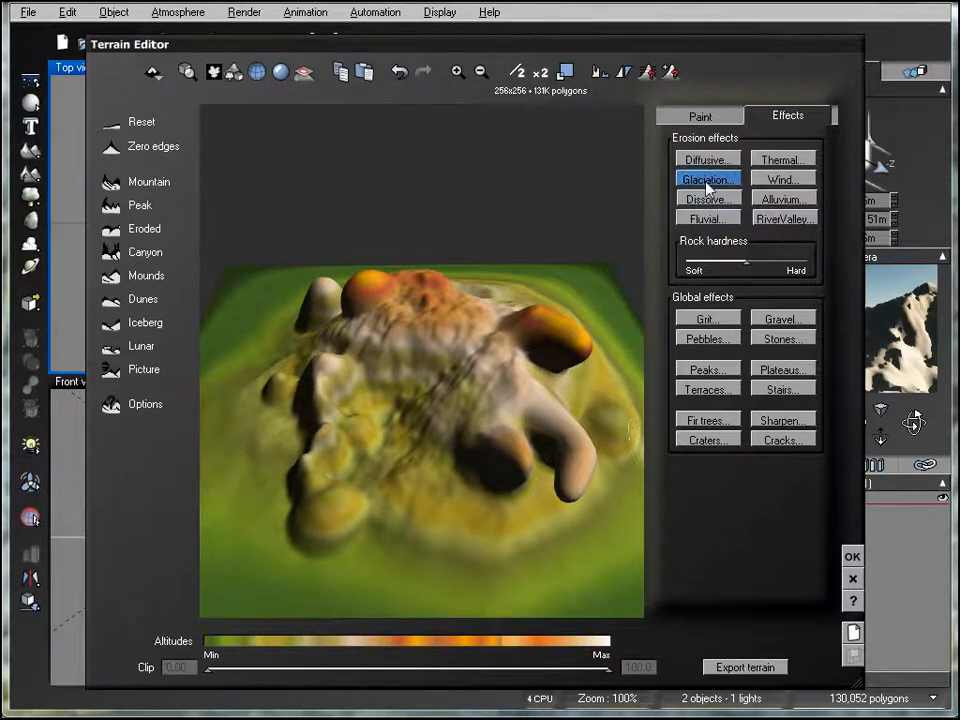
Step: Apply Glaciation erosion to the terrain and try Rock hardness at its hard and soft extremes
{"action": "left_click", "coordinate": [706, 182]}
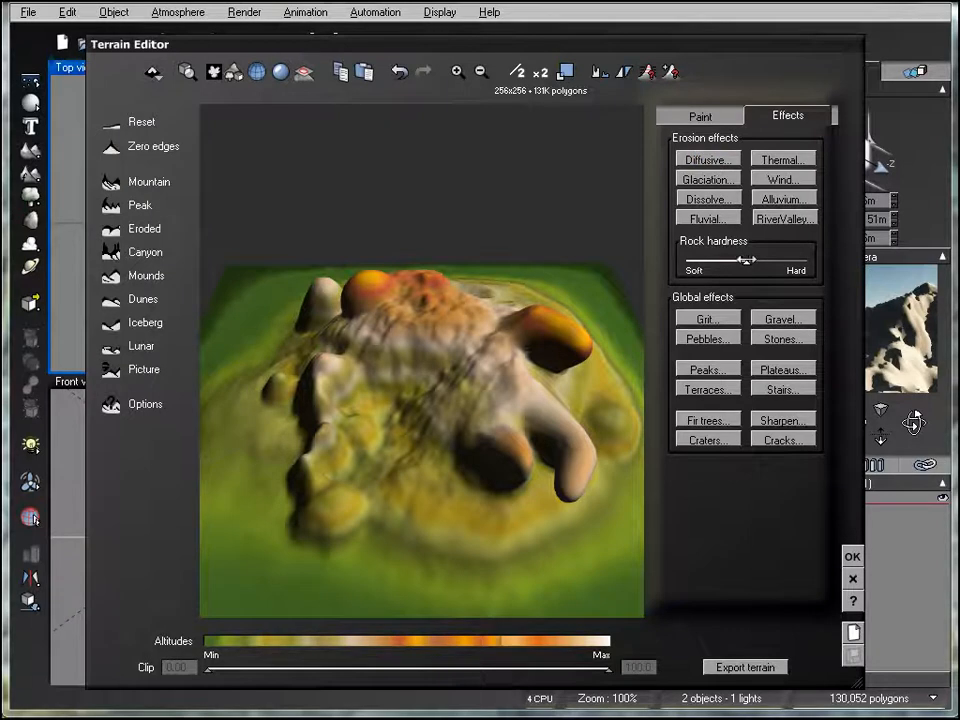
{"action": "left_click_drag", "start_coordinate": [737, 266], "coordinate": [812, 267]}
{"action": "left_click_drag", "start_coordinate": [753, 262], "coordinate": [686, 265]}
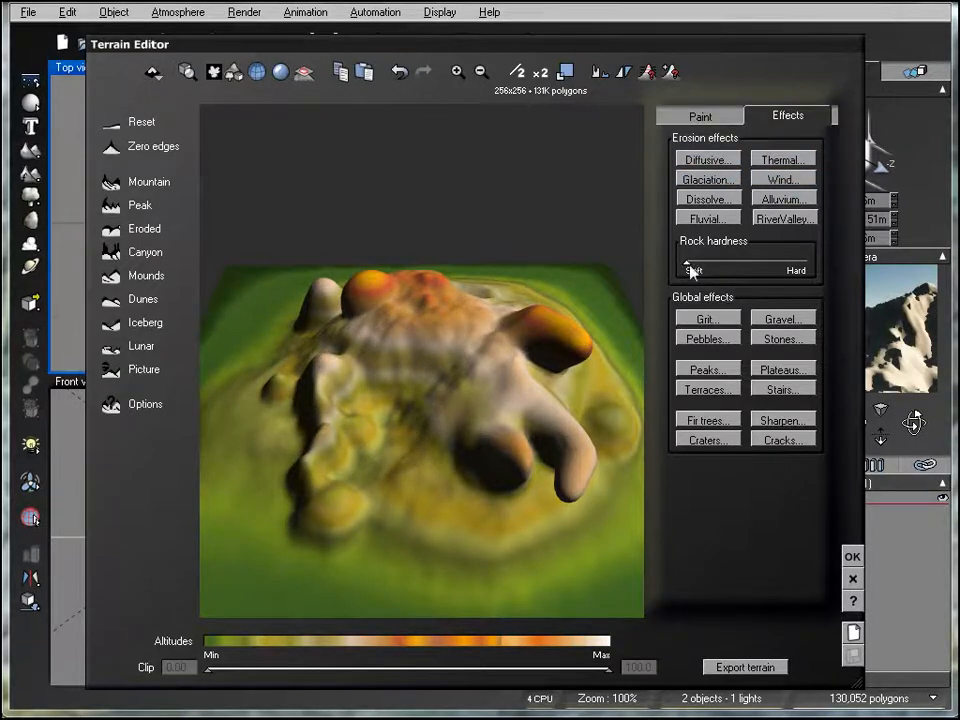
{"action": "mouse_move", "coordinate": [448, 450]}
{"action": "left_mouse_down"}
{"action": "mouse_move", "coordinate": [360, 373]}
{"action": "mouse_move", "coordinate": [551, 539]}
{"action": "mouse_move", "coordinate": [439, 422]}
{"action": "mouse_move", "coordinate": [373, 435]}
{"action": "mouse_move", "coordinate": [469, 506]}
{"action": "mouse_move", "coordinate": [484, 506]}
{"action": "mouse_move", "coordinate": [463, 495]}
{"action": "mouse_move", "coordinate": [456, 465]}
{"action": "left_mouse_up"}
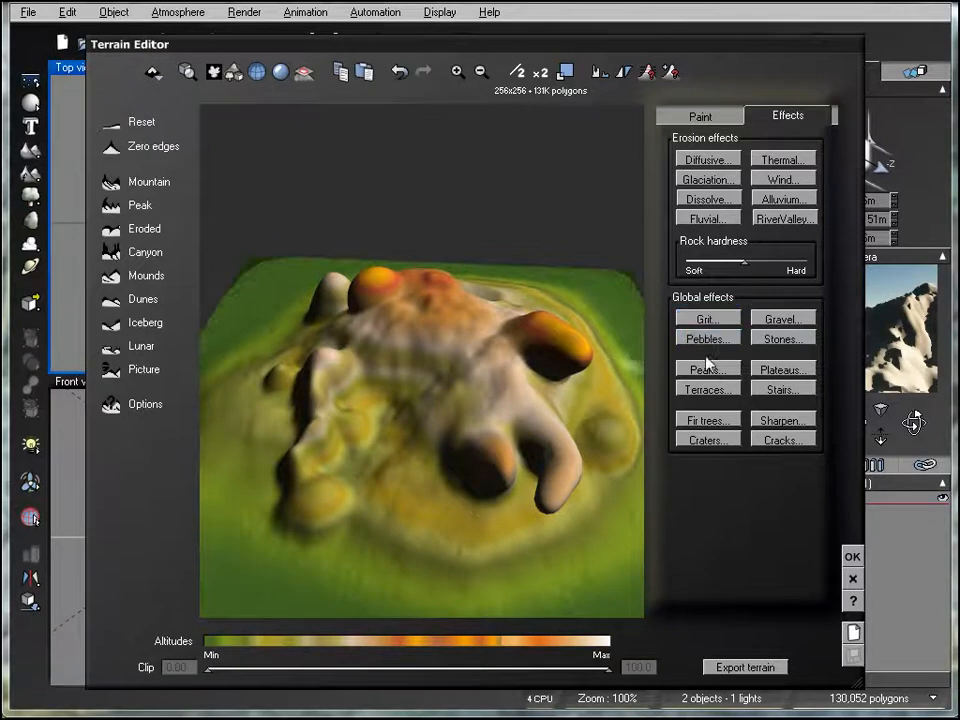
Step: Try the Stones global effect on the terrain and undo the most recent effects
{"action": "left_click_drag", "start_coordinate": [482, 460], "coordinate": [523, 456]}
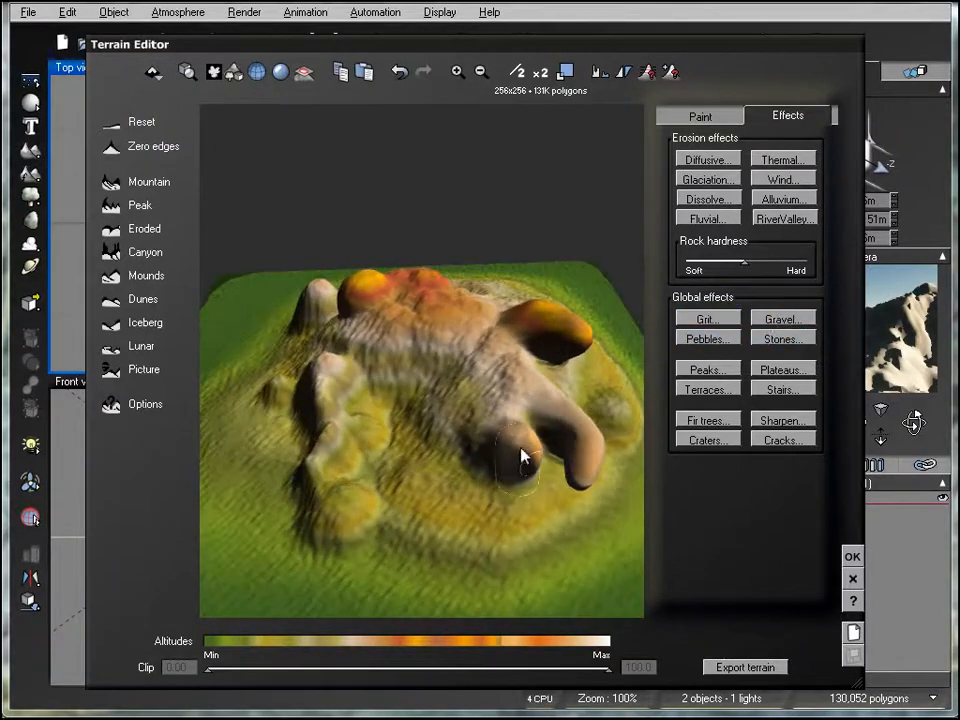
{"action": "left_click", "coordinate": [782, 340]}
{"action": "left_click_drag", "start_coordinate": [561, 413], "coordinate": [461, 465]}
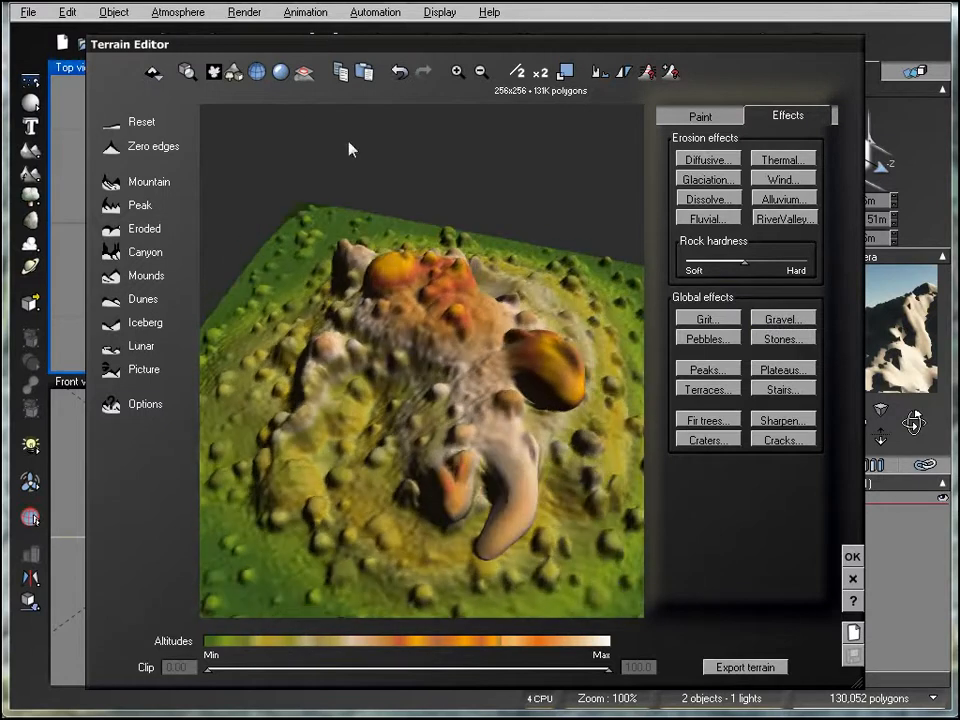
{"action": "left_click", "coordinate": [400, 73]}
{"action": "left_click", "coordinate": [400, 73]}
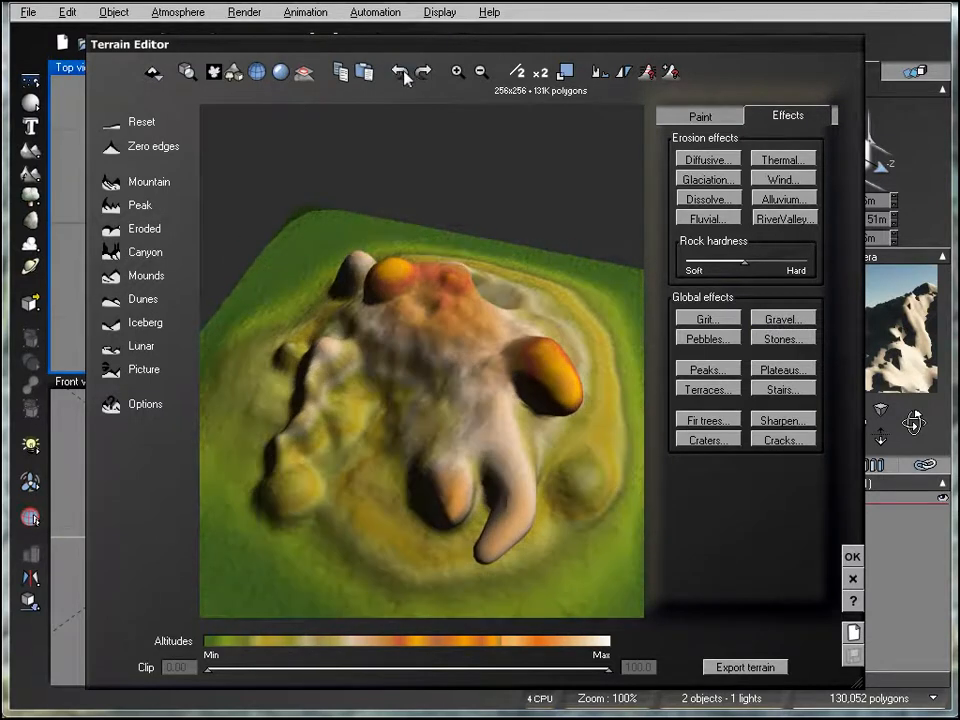
{"action": "left_click", "coordinate": [405, 75]}
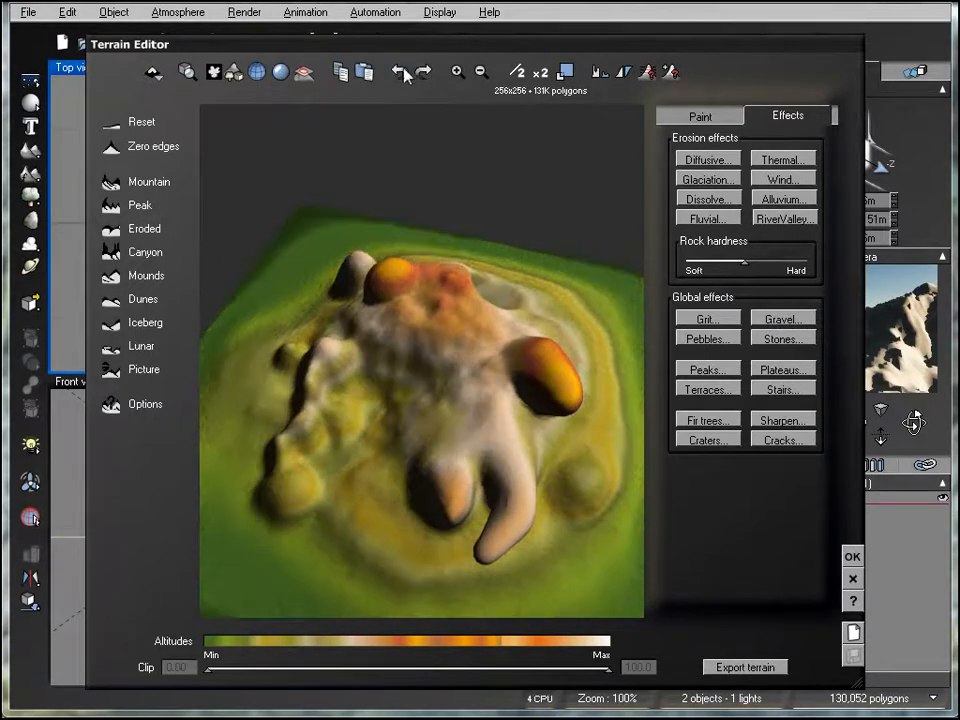
Step: Apply the Fir trees global effect across the terrain
{"action": "left_click_drag", "start_coordinate": [465, 480], "coordinate": [482, 424]}
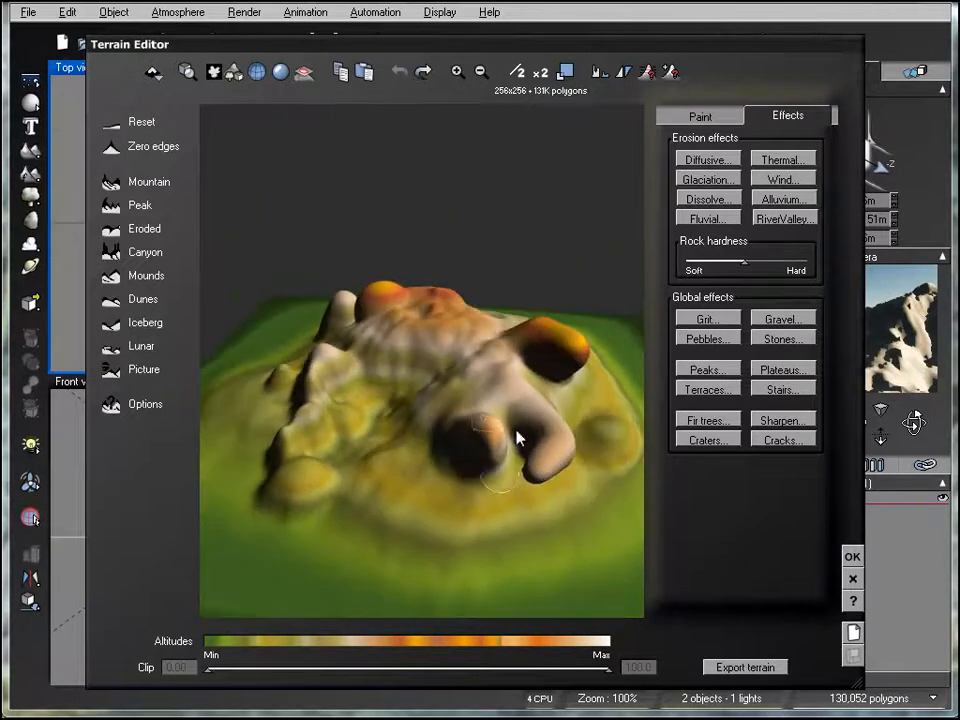
{"action": "left_click", "coordinate": [707, 420]}
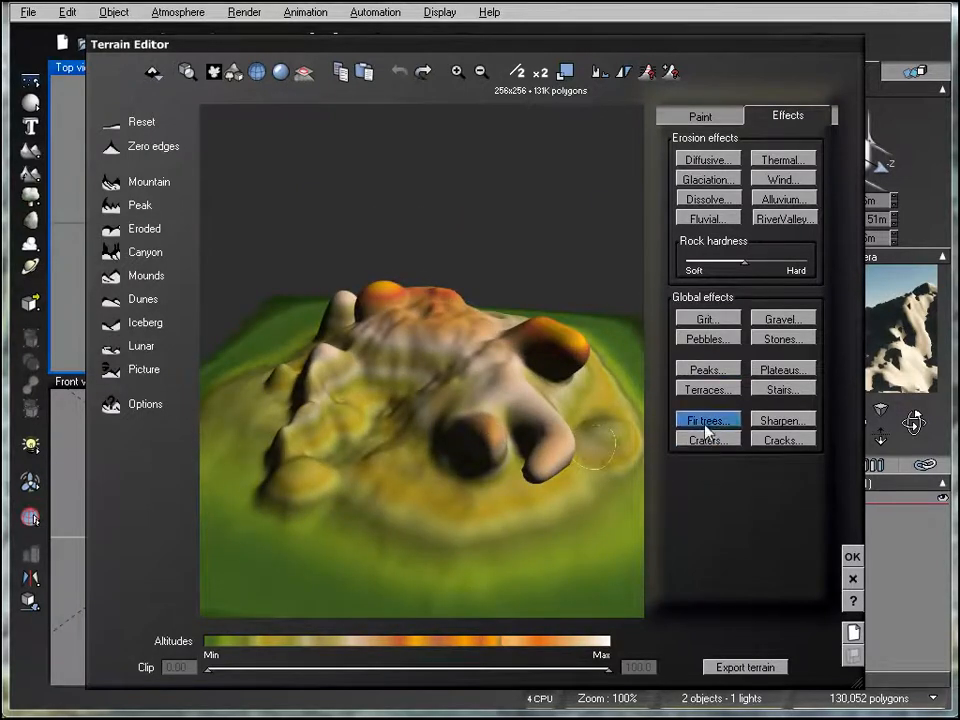
{"action": "left_click_drag", "start_coordinate": [540, 514], "coordinate": [546, 549]}
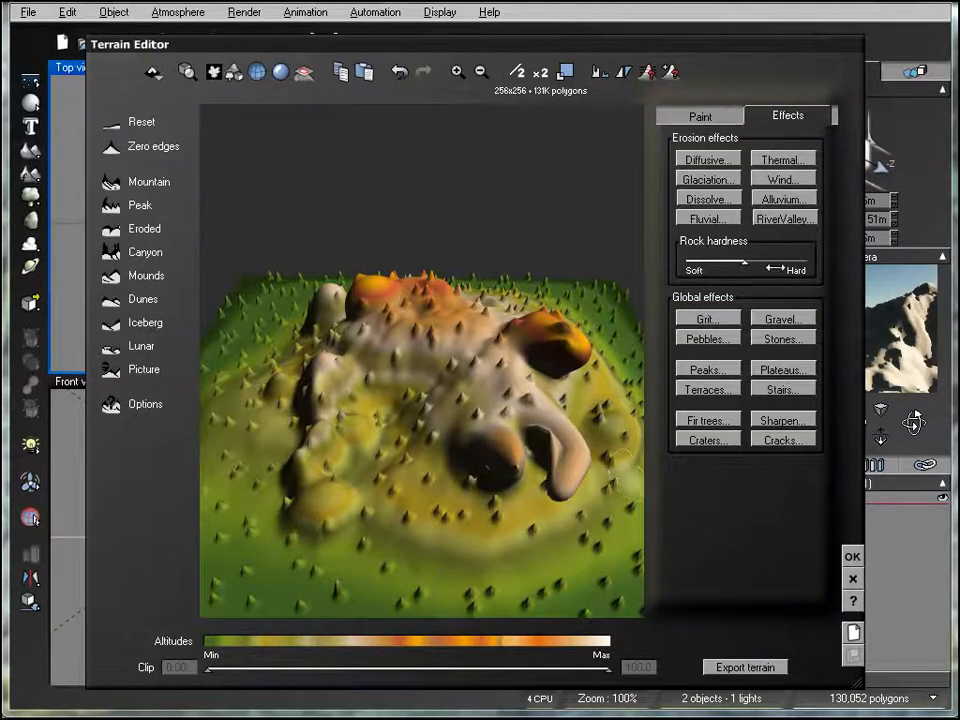
Step: Intensify the Fir trees global effect over the whole terrain
{"action": "left_click", "coordinate": [713, 421]}
{"action": "left_click_drag", "start_coordinate": [635, 440], "coordinate": [533, 378]}
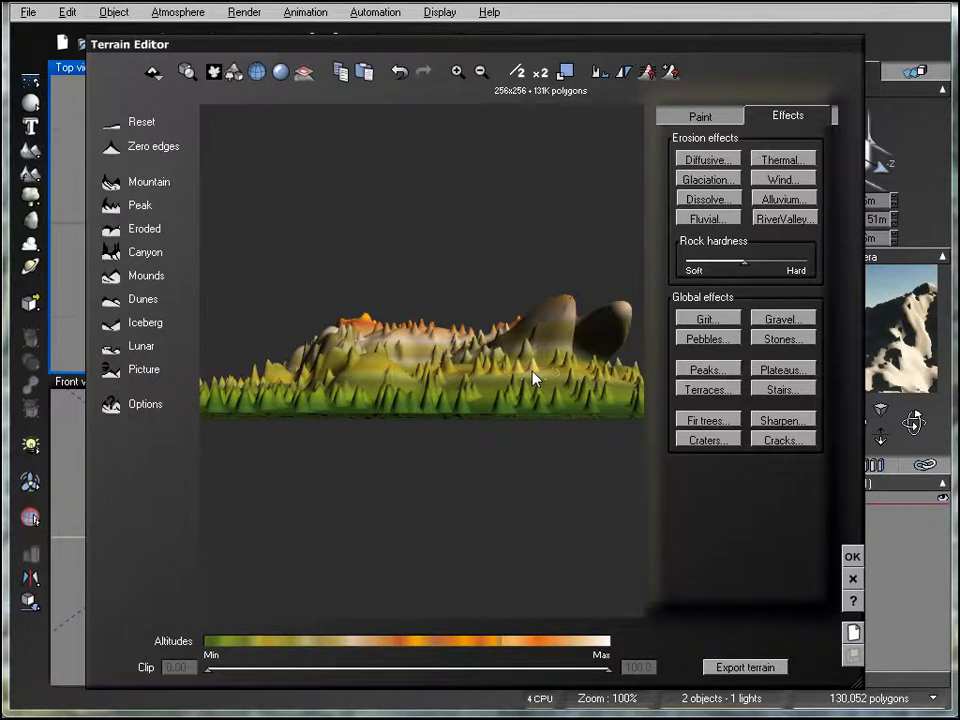
{"action": "left_click_drag", "start_coordinate": [424, 366], "coordinate": [555, 480]}
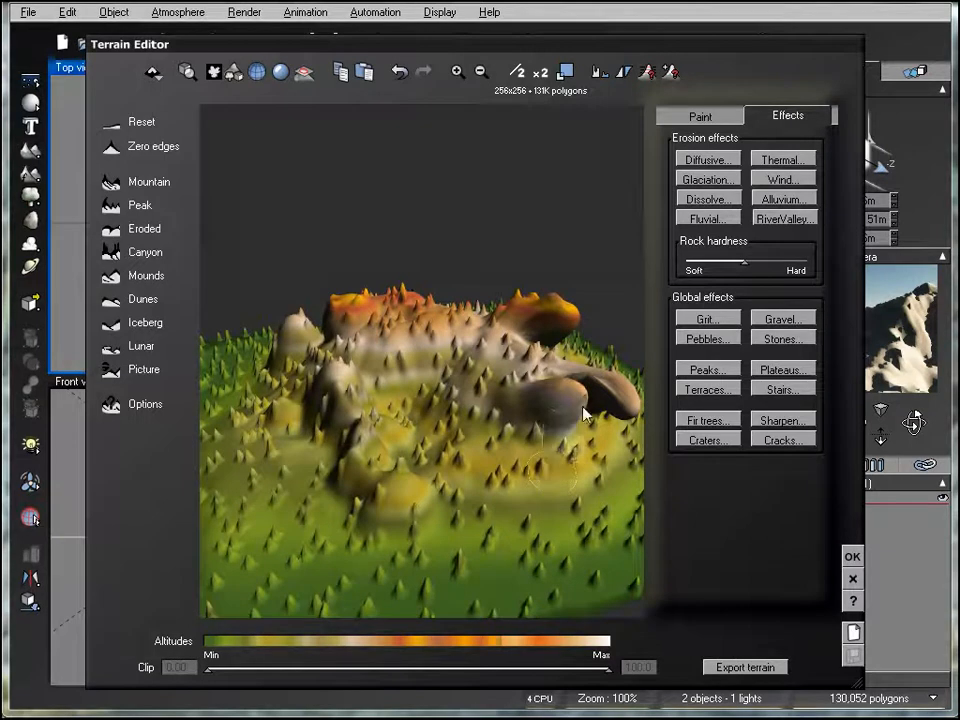
Step: Switch to the 2D Altitude paint brush and set its target altitude to 3.0
{"action": "left_click", "coordinate": [700, 116]}
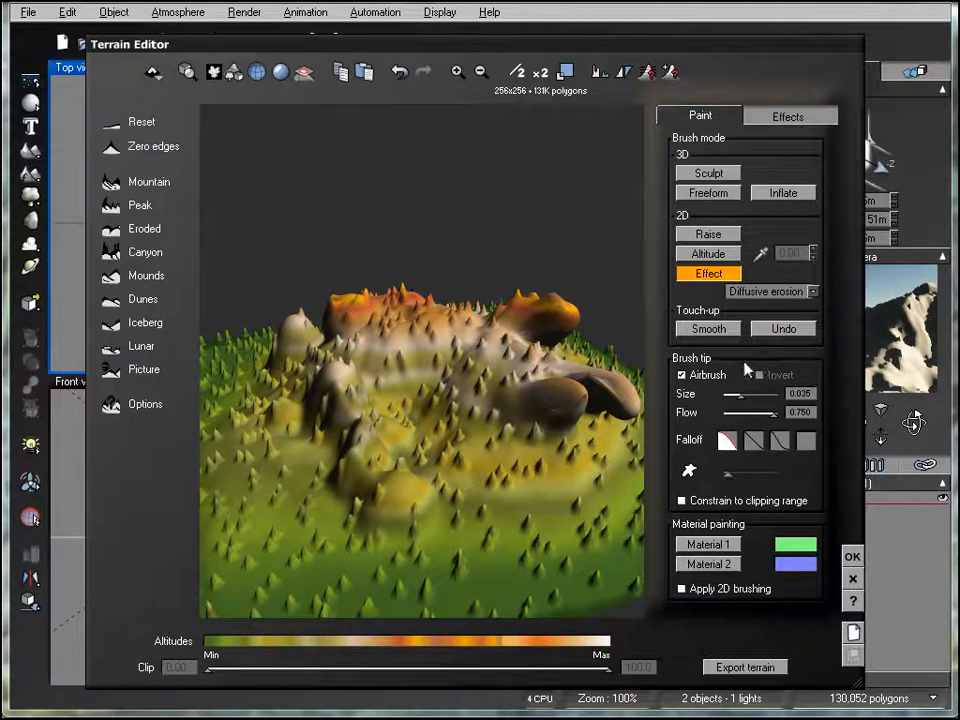
{"action": "left_click", "coordinate": [705, 255]}
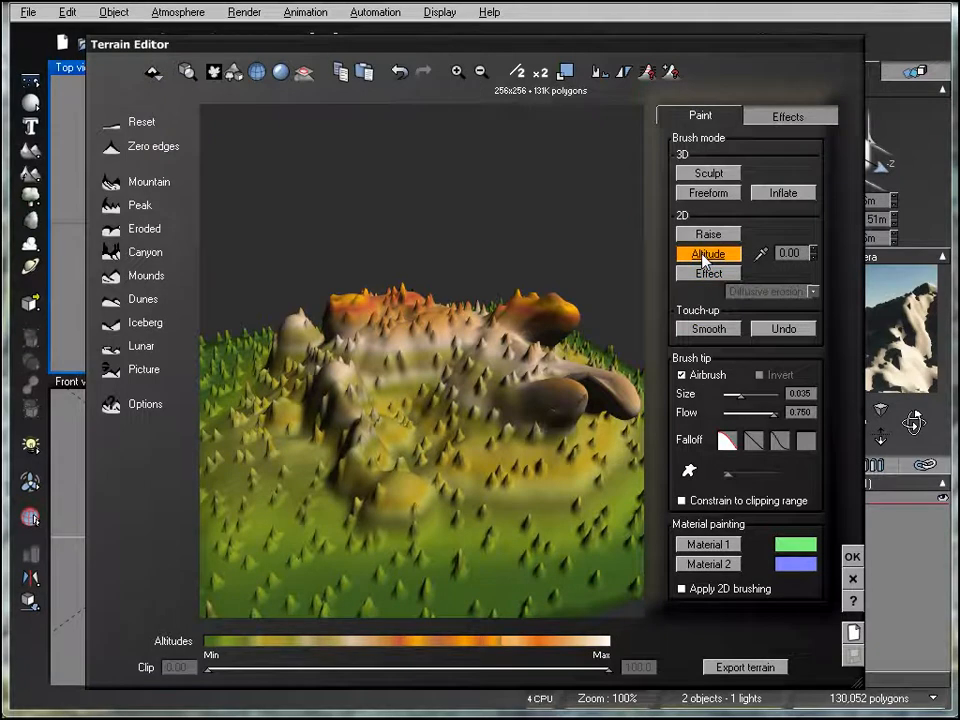
{"action": "double_click", "coordinate": [787, 252]}
{"action": "type", "text": "3"}
{"action": "type", "text": "0"}
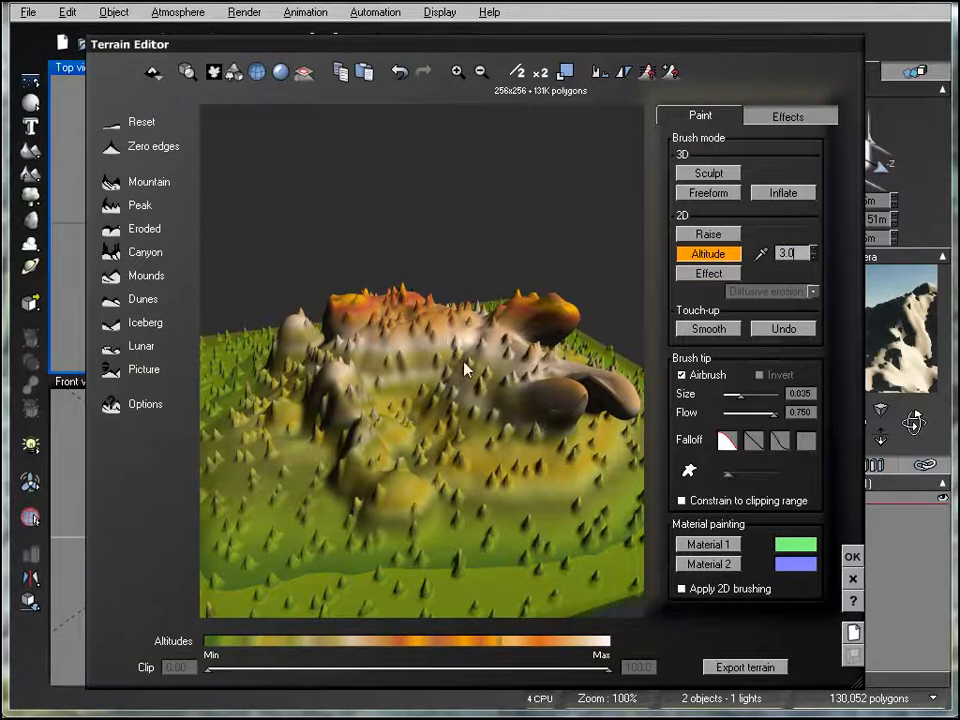
{"action": "right_click_drag", "start_coordinate": [502, 487], "coordinate": [491, 429]}
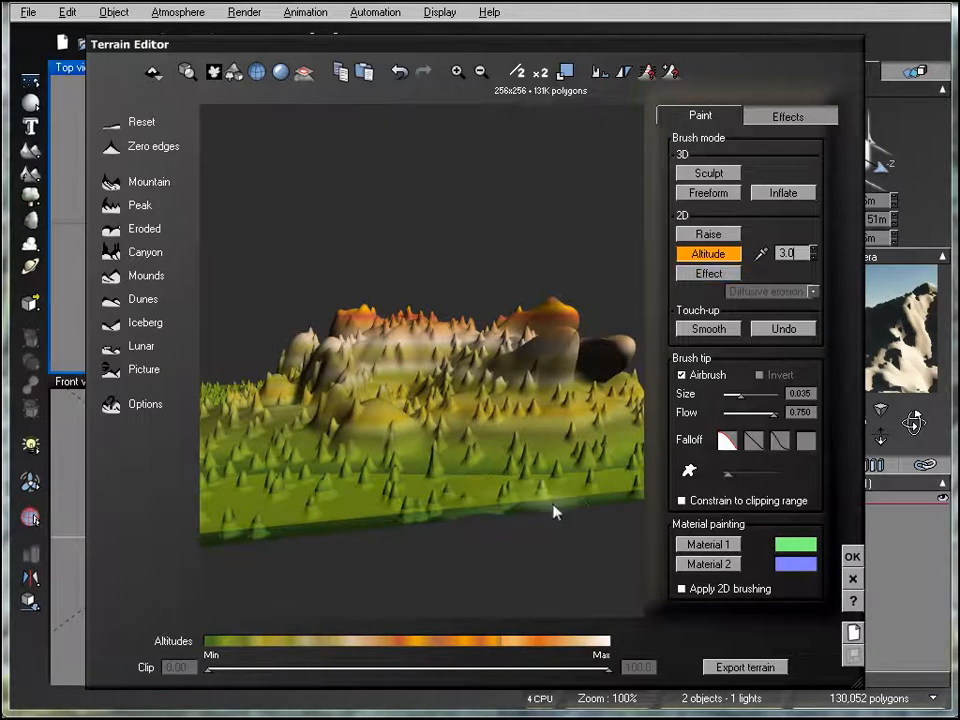
Step: Set the Altitude brush's target to 20 and paint along the terrain's front edge
{"action": "double_click", "coordinate": [800, 255]}
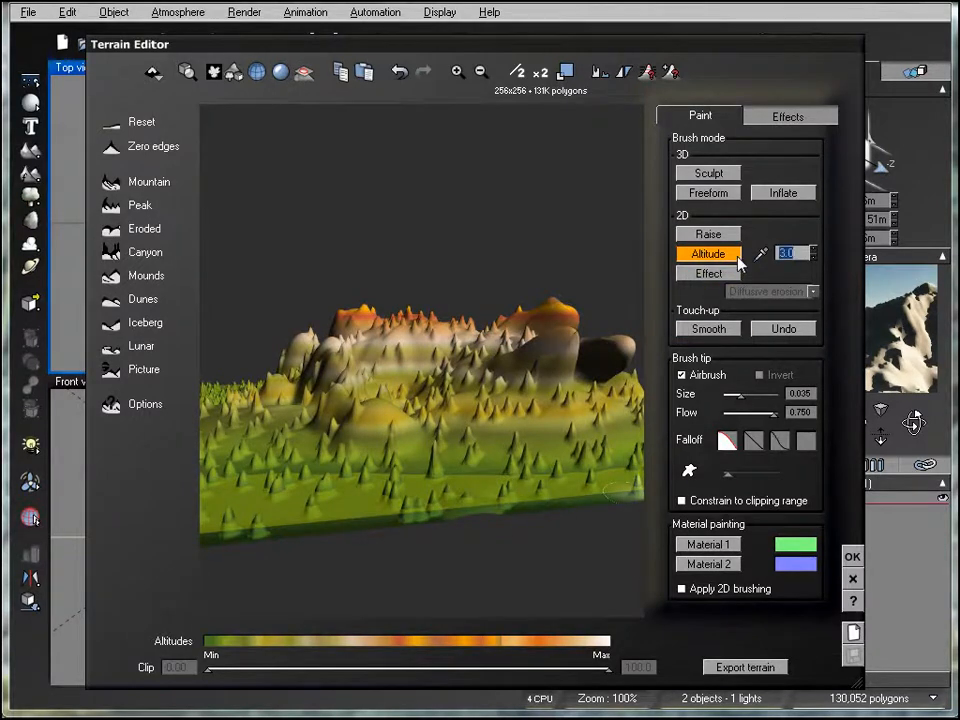
{"action": "type", "text": "20"}
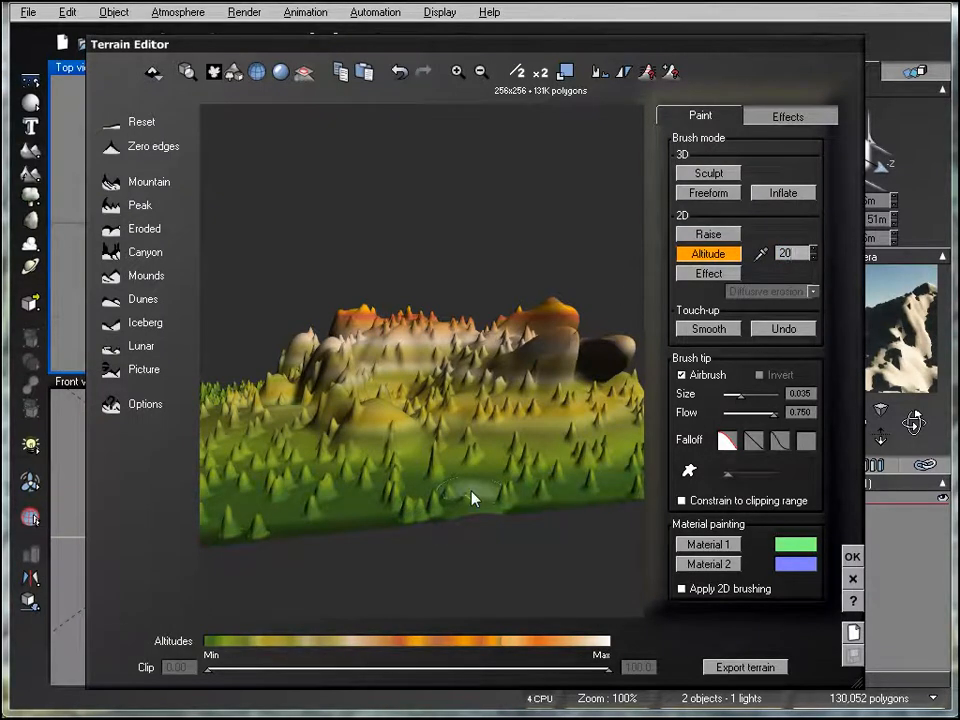
{"action": "mouse_move", "coordinate": [462, 502]}
{"action": "left_mouse_down"}
{"action": "mouse_move", "coordinate": [509, 514]}
{"action": "mouse_move", "coordinate": [375, 521]}
{"action": "mouse_move", "coordinate": [372, 533]}
{"action": "mouse_move", "coordinate": [507, 520]}
{"action": "left_mouse_up"}
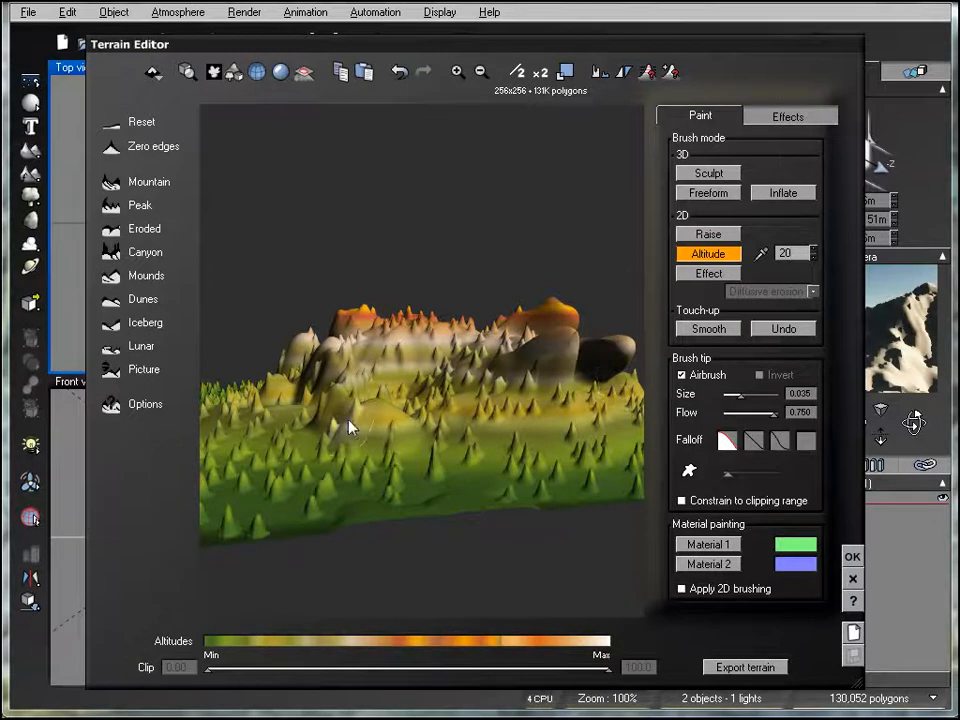
Step: Preview the terrain together with the rest of the scene, then return to the terrain alone
{"action": "left_click", "coordinate": [233, 74]}
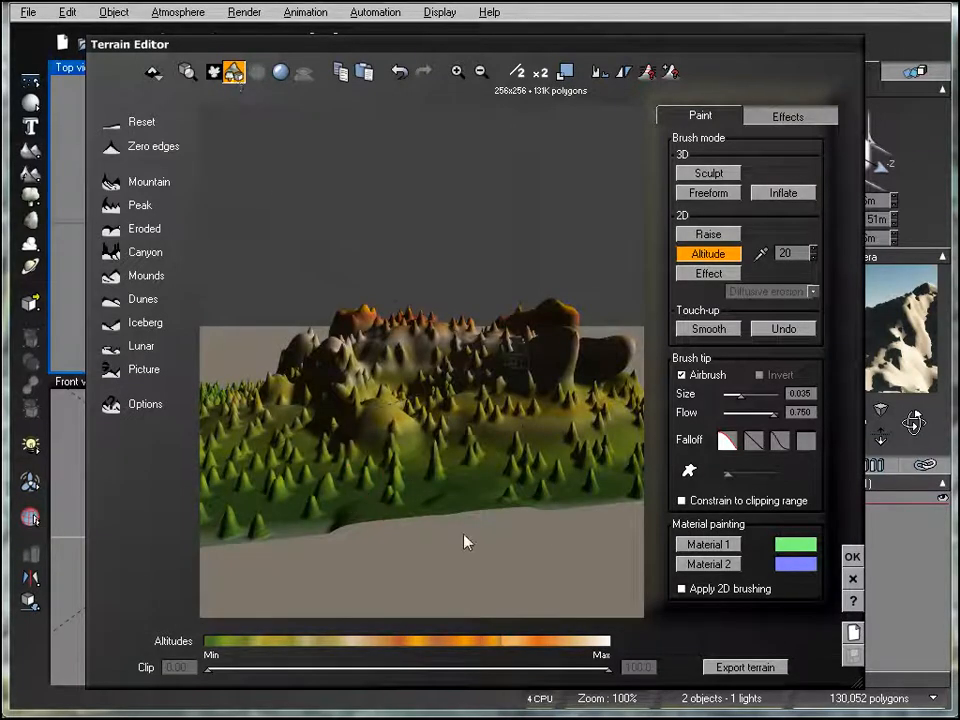
{"action": "right_click_drag", "start_coordinate": [434, 559], "coordinate": [396, 641]}
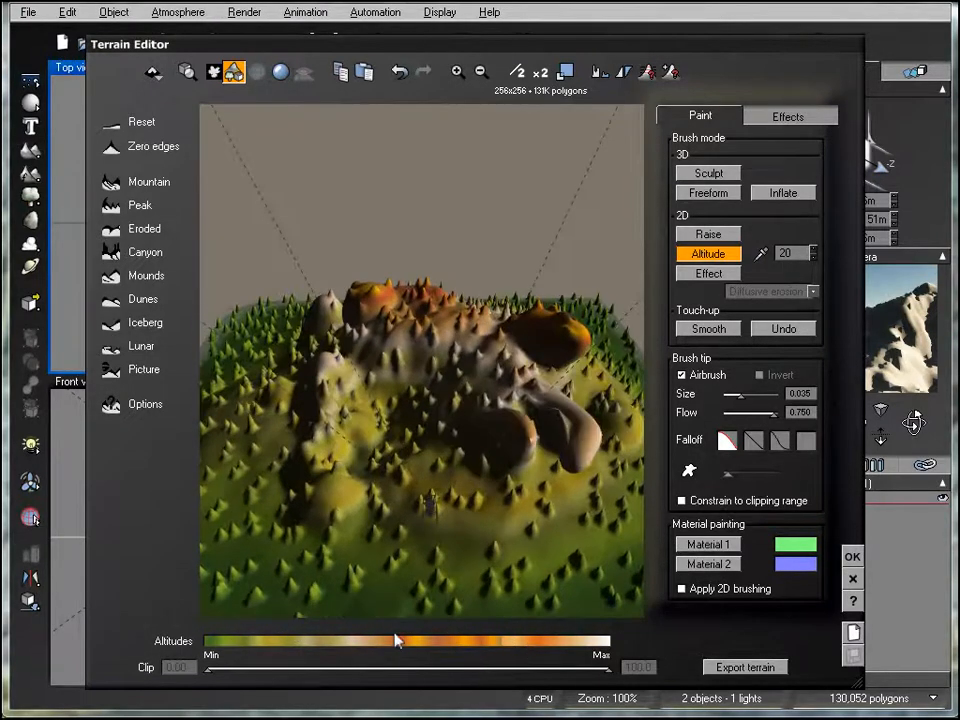
{"action": "left_click", "coordinate": [236, 72]}
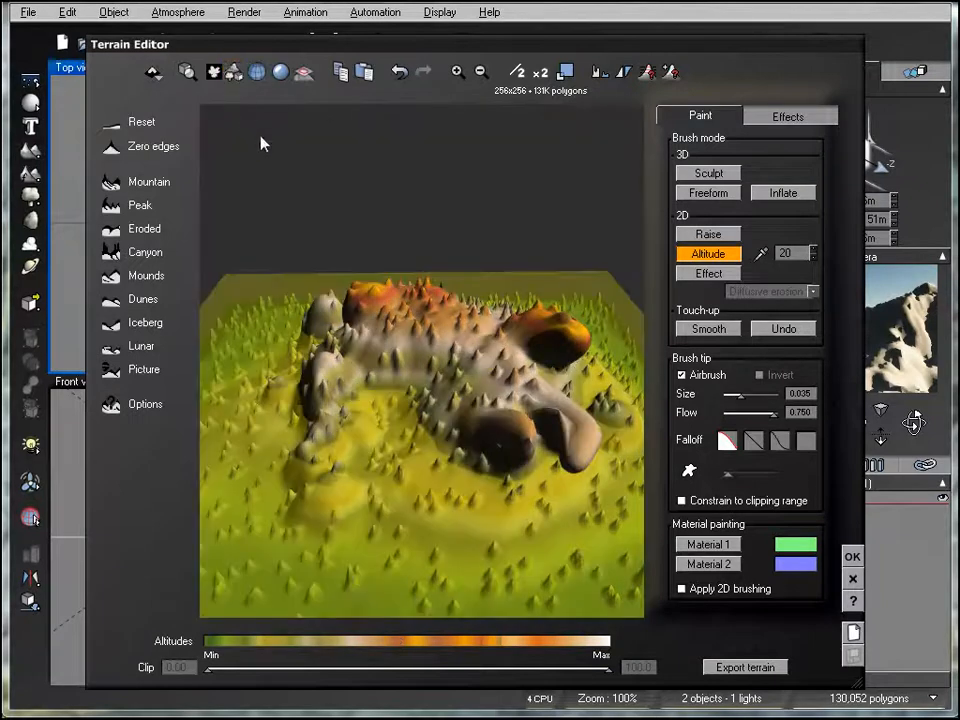
Step: Preview the terrain with shiny highlights and the clipping planes shown, then turn both displays off
{"action": "left_click", "coordinate": [280, 72]}
{"action": "right_click_drag", "start_coordinate": [385, 500], "coordinate": [512, 350]}
{"action": "left_click", "coordinate": [304, 72]}
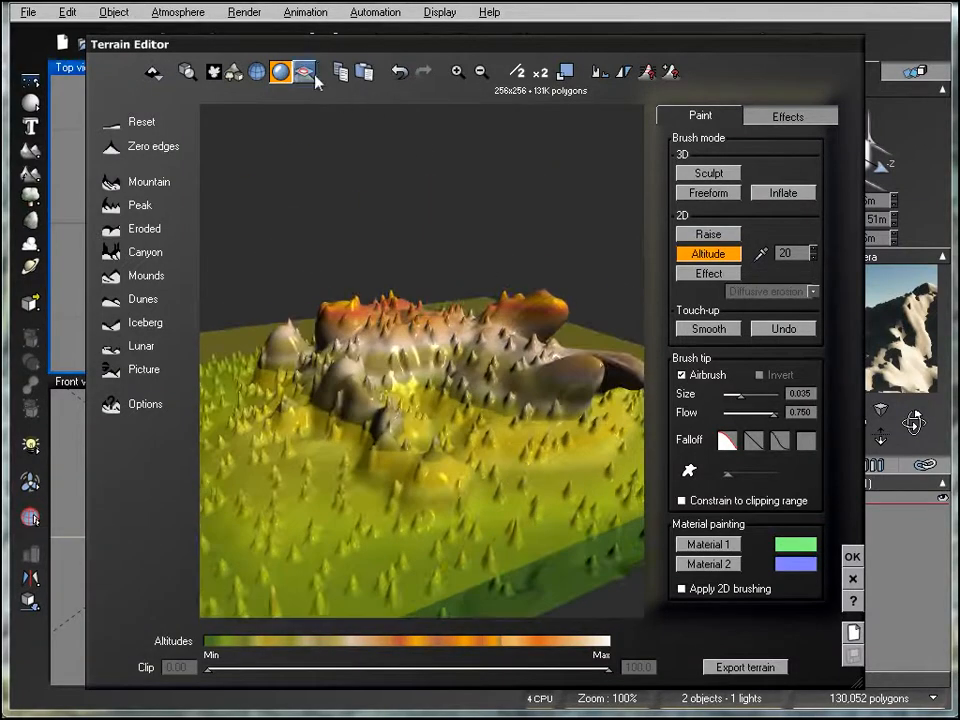
{"action": "right_click_drag", "start_coordinate": [418, 455], "coordinate": [418, 484]}
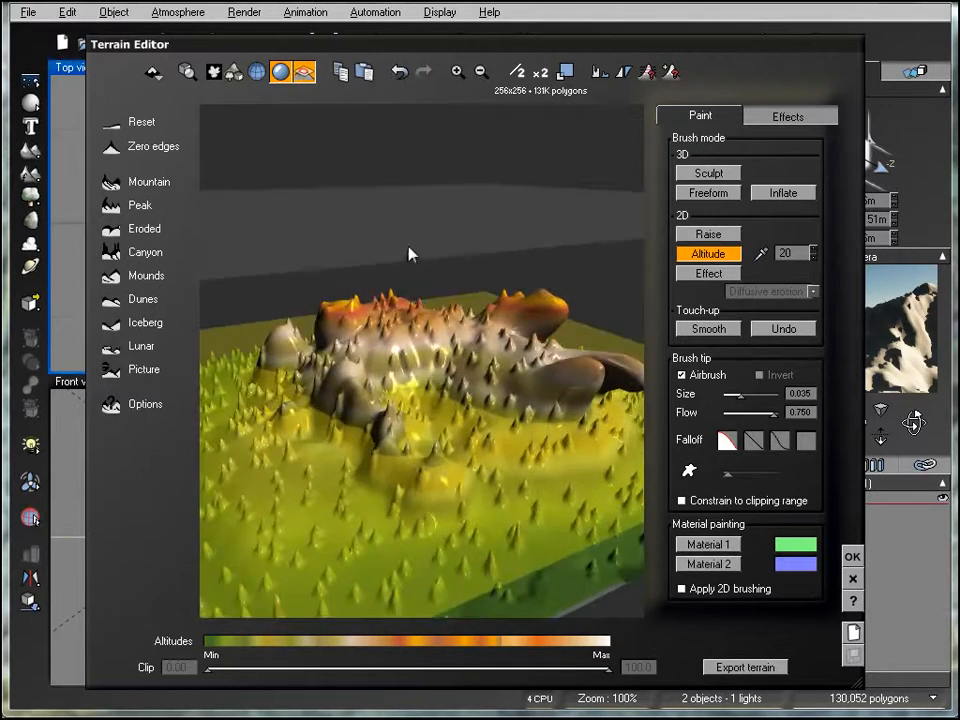
{"action": "left_click", "coordinate": [304, 74]}
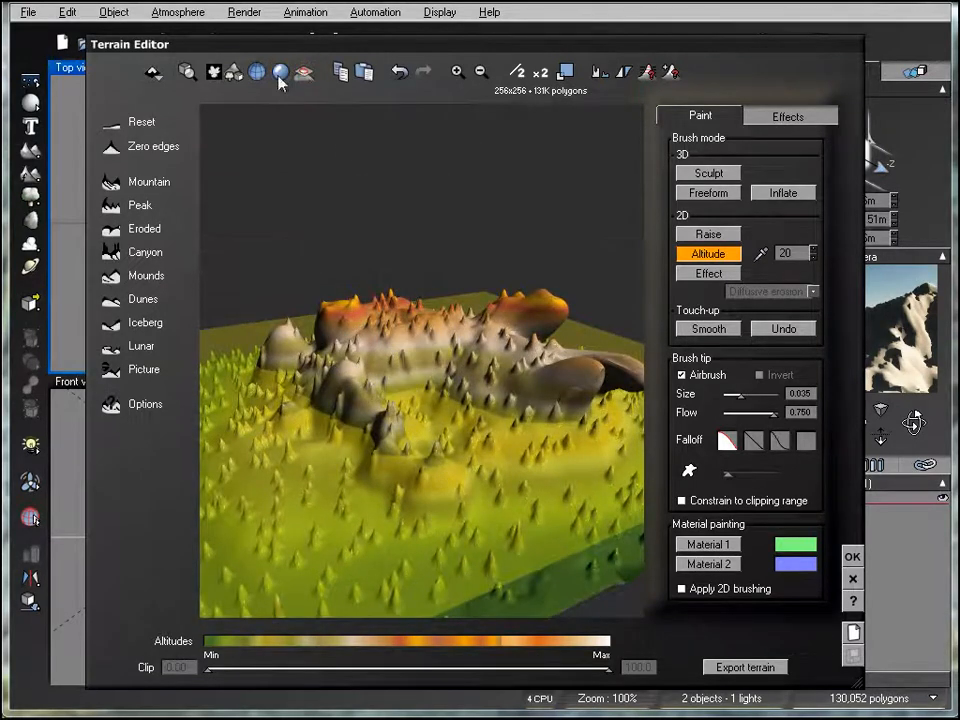
{"action": "right_click_drag", "start_coordinate": [502, 604], "coordinate": [456, 583]}
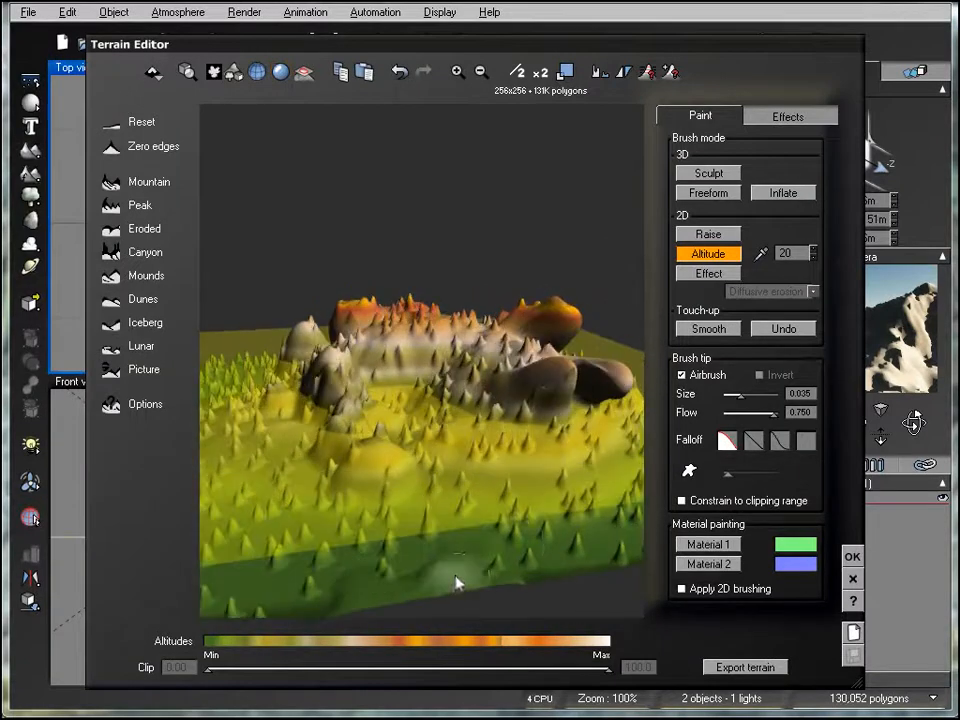
Step: Set the brush tip size to 0.094 and its flow to 0.237
{"action": "mouse_move", "coordinate": [686, 46]}
{"action": "left_mouse_down"}
{"action": "mouse_move", "coordinate": [514, 440]}
{"action": "mouse_move", "coordinate": [597, 543]}
{"action": "mouse_move", "coordinate": [692, 60]}
{"action": "mouse_move", "coordinate": [677, 39]}
{"action": "left_mouse_up"}
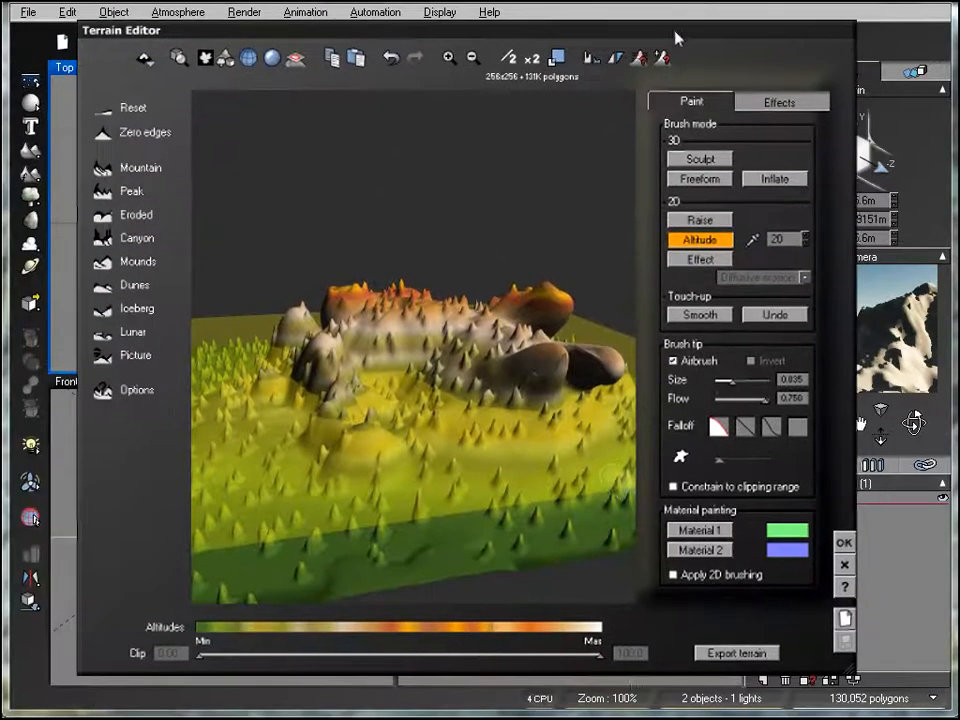
{"action": "right_click_drag", "start_coordinate": [548, 562], "coordinate": [512, 523]}
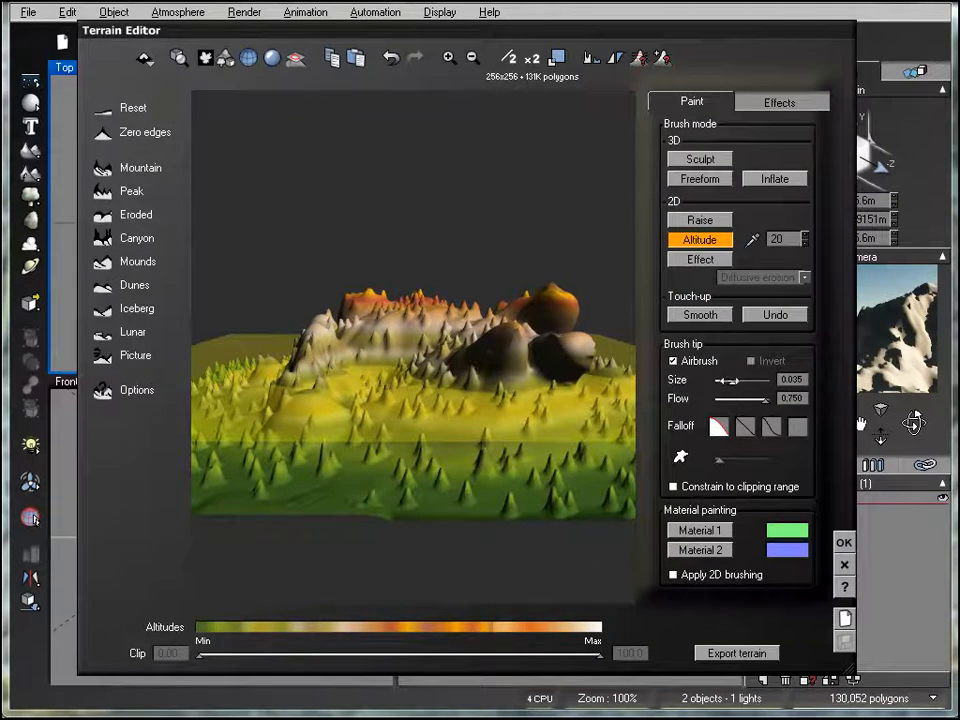
{"action": "mouse_move", "coordinate": [733, 381]}
{"action": "left_mouse_down"}
{"action": "mouse_move", "coordinate": [755, 383]}
{"action": "mouse_move", "coordinate": [741, 382]}
{"action": "left_mouse_up"}
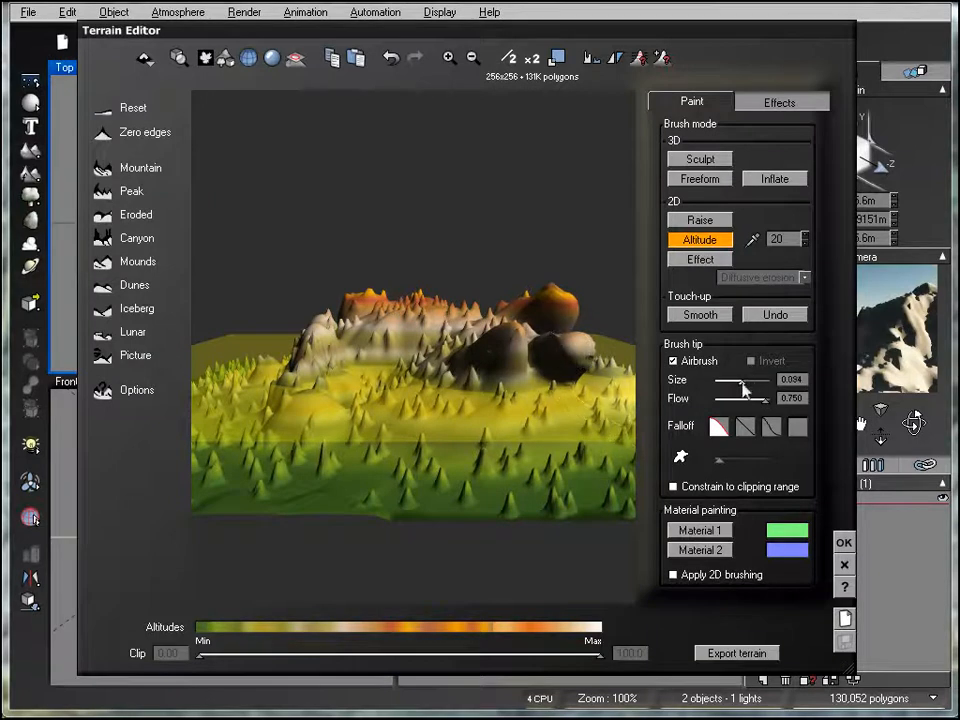
{"action": "mouse_move", "coordinate": [430, 471]}
{"action": "right_mouse_down"}
{"action": "mouse_move", "coordinate": [423, 467]}
{"action": "mouse_move", "coordinate": [449, 534]}
{"action": "right_mouse_up"}
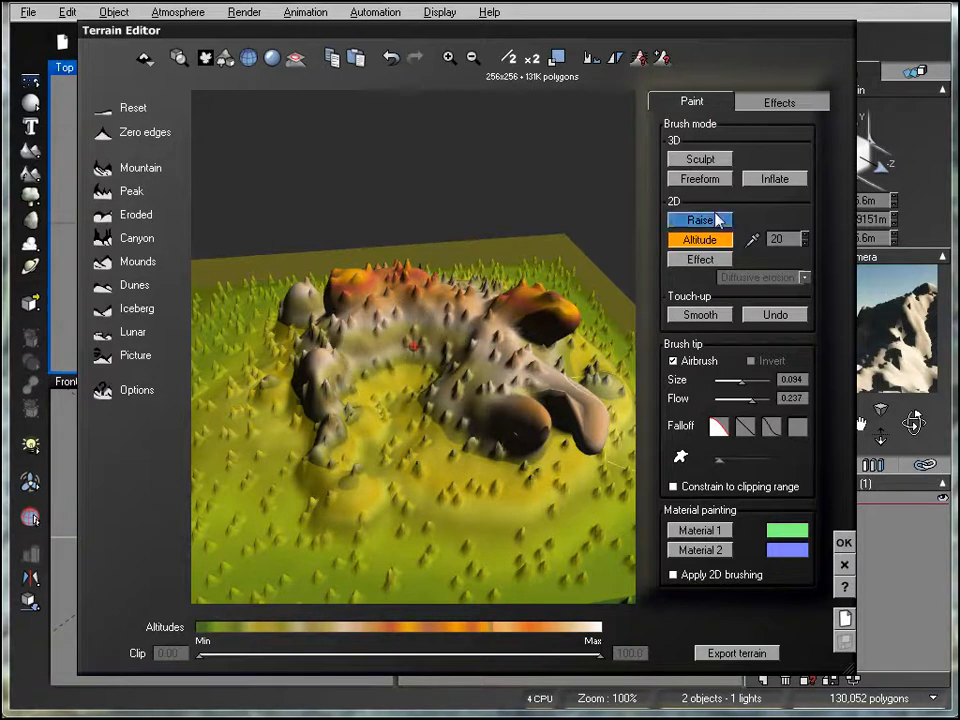
Step: Sculpt a rounded bulge at the back of the central hollow with the 3D Sculpt brush at flow 1.000
{"action": "left_click", "coordinate": [699, 158]}
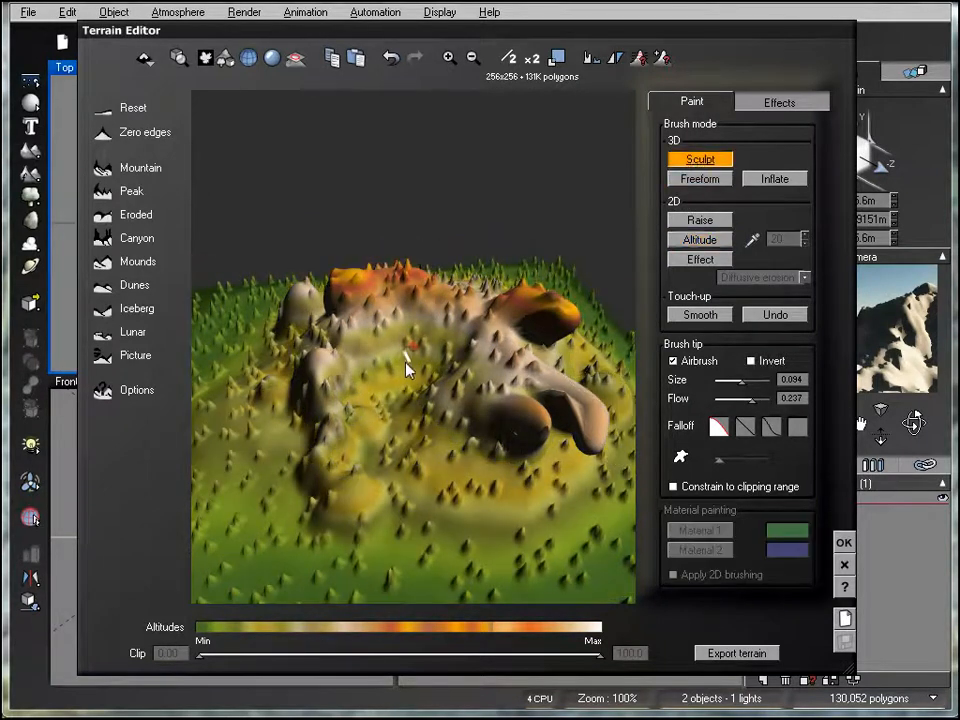
{"action": "left_click_drag", "start_coordinate": [752, 398], "coordinate": [785, 398]}
{"action": "left_click_drag", "start_coordinate": [381, 353], "coordinate": [439, 381]}
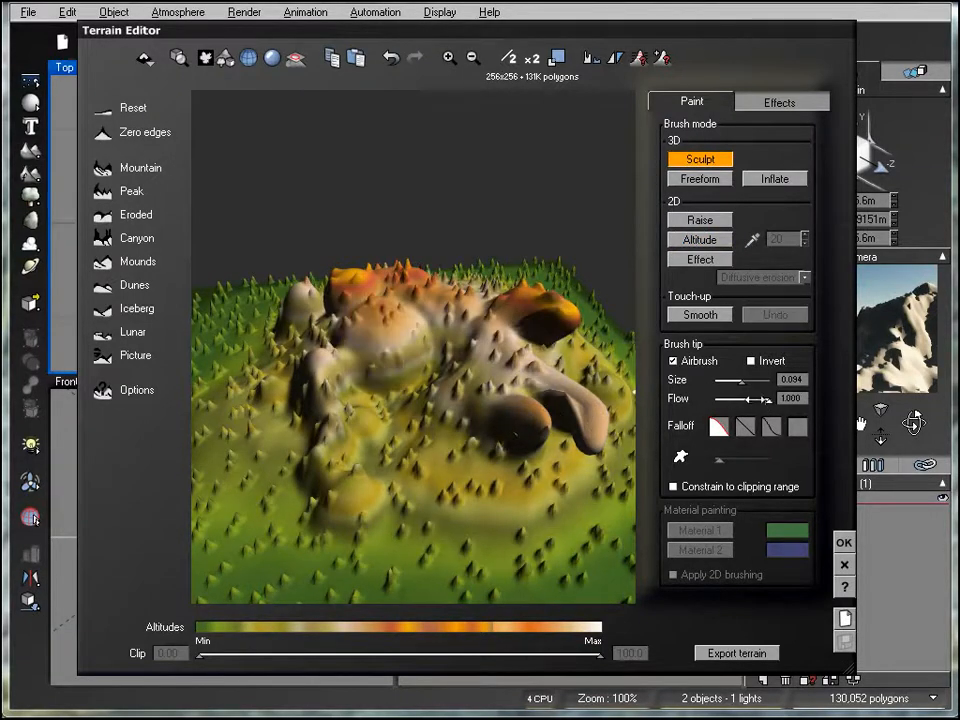
Step: Try gentler Sculpt strokes around the bulge and the ridge beside it at flows 0.010 and 0.023
{"action": "left_click_drag", "start_coordinate": [766, 398], "coordinate": [718, 398]}
{"action": "mouse_move", "coordinate": [411, 349]}
{"action": "left_mouse_down"}
{"action": "mouse_move", "coordinate": [395, 357]}
{"action": "mouse_move", "coordinate": [406, 385]}
{"action": "mouse_move", "coordinate": [338, 428]}
{"action": "left_mouse_up"}
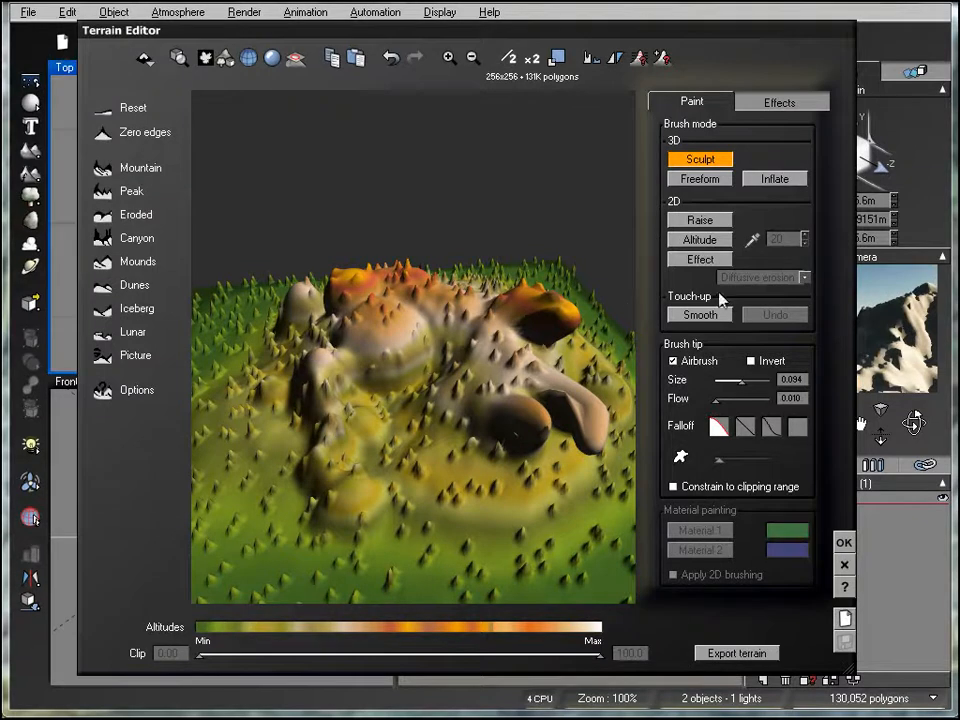
{"action": "left_click_drag", "start_coordinate": [714, 398], "coordinate": [722, 401]}
{"action": "left_click", "coordinate": [394, 348]}
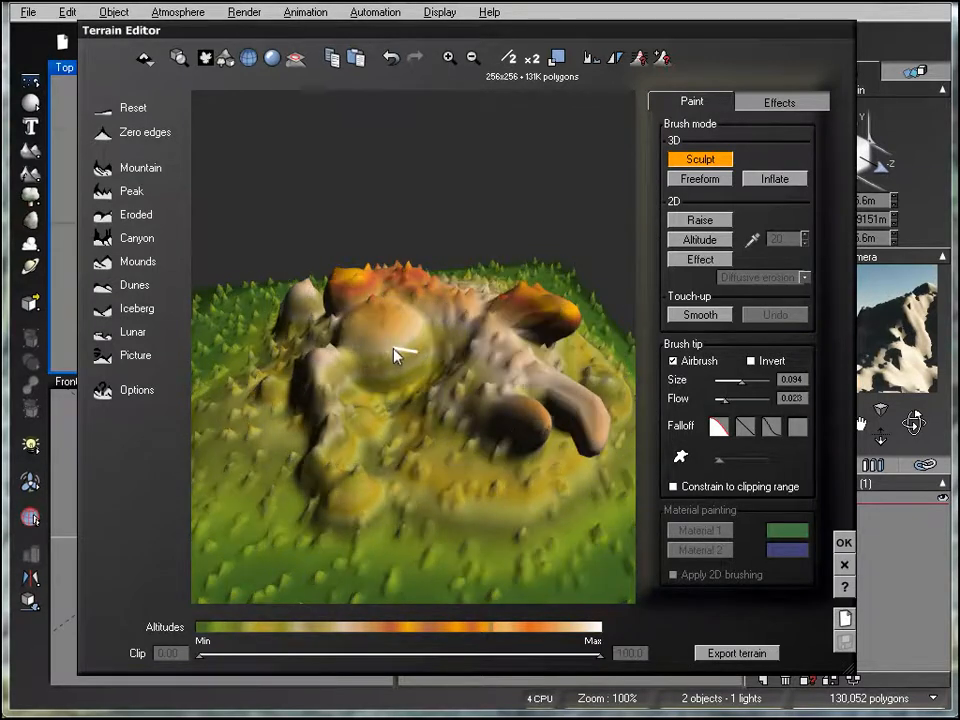
{"action": "left_click", "coordinate": [339, 408]}
Step: Constrain brushing to the clipping range, show the clipping planes and lower the upper clip altitude to 34.57
{"action": "mouse_move", "coordinate": [410, 468]}
{"action": "right_mouse_down"}
{"action": "mouse_move", "coordinate": [350, 455]}
{"action": "mouse_move", "coordinate": [343, 407]}
{"action": "right_mouse_up"}
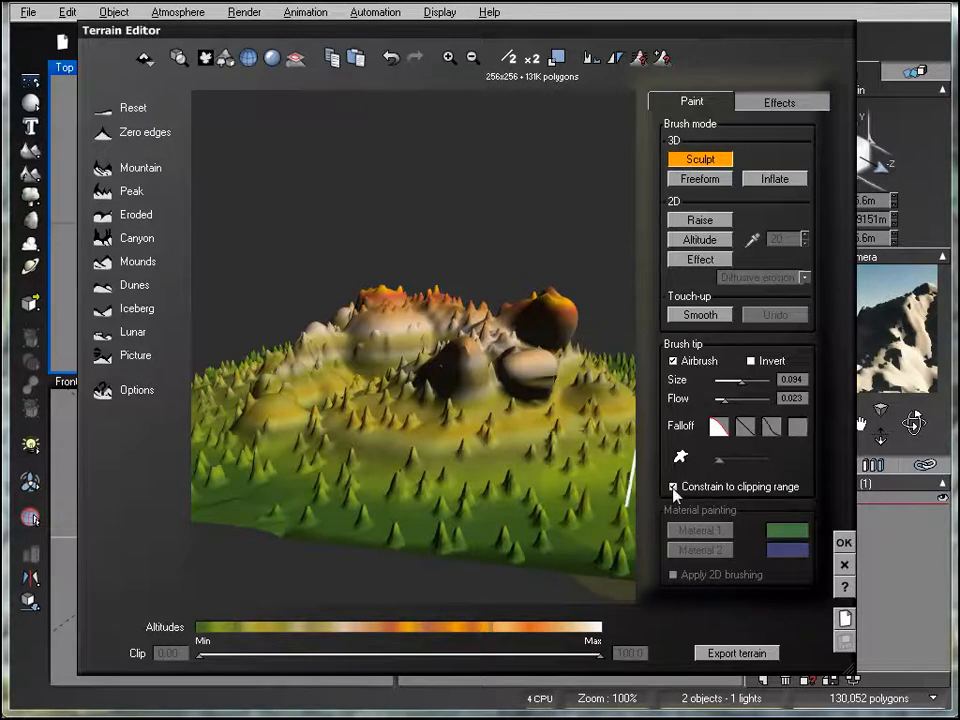
{"action": "right_click_drag", "start_coordinate": [535, 503], "coordinate": [547, 547]}
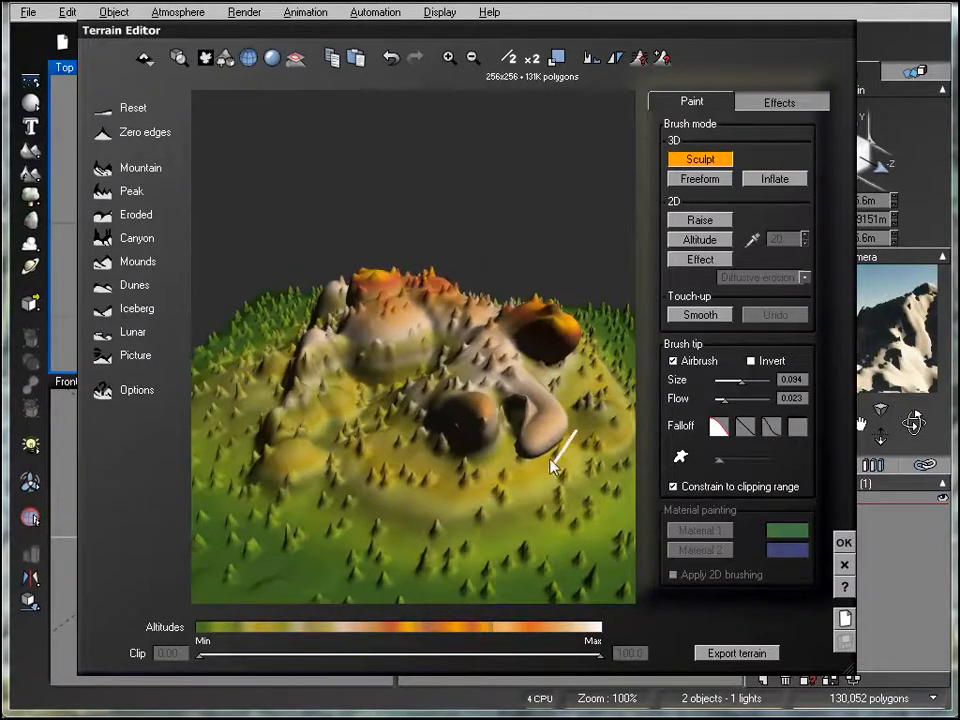
{"action": "left_click", "coordinate": [295, 57]}
{"action": "right_click_drag", "start_coordinate": [482, 453], "coordinate": [476, 500]}
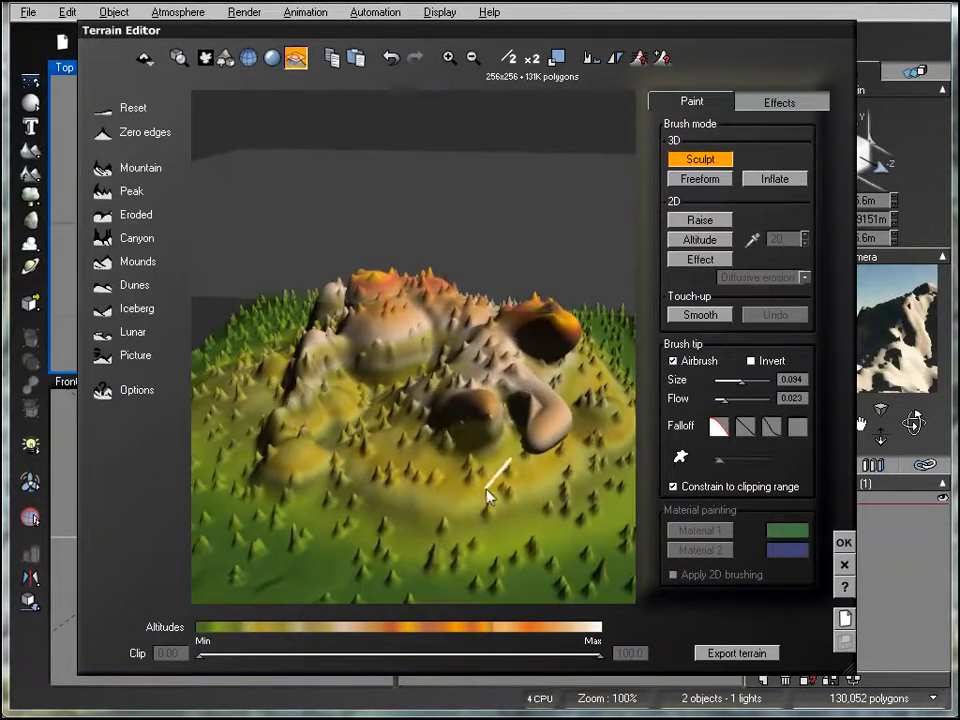
{"action": "mouse_move", "coordinate": [516, 459]}
{"action": "right_mouse_down"}
{"action": "mouse_move", "coordinate": [510, 443]}
{"action": "mouse_move", "coordinate": [515, 458]}
{"action": "right_mouse_up"}
{"action": "left_click_drag", "start_coordinate": [601, 658], "coordinate": [338, 652]}
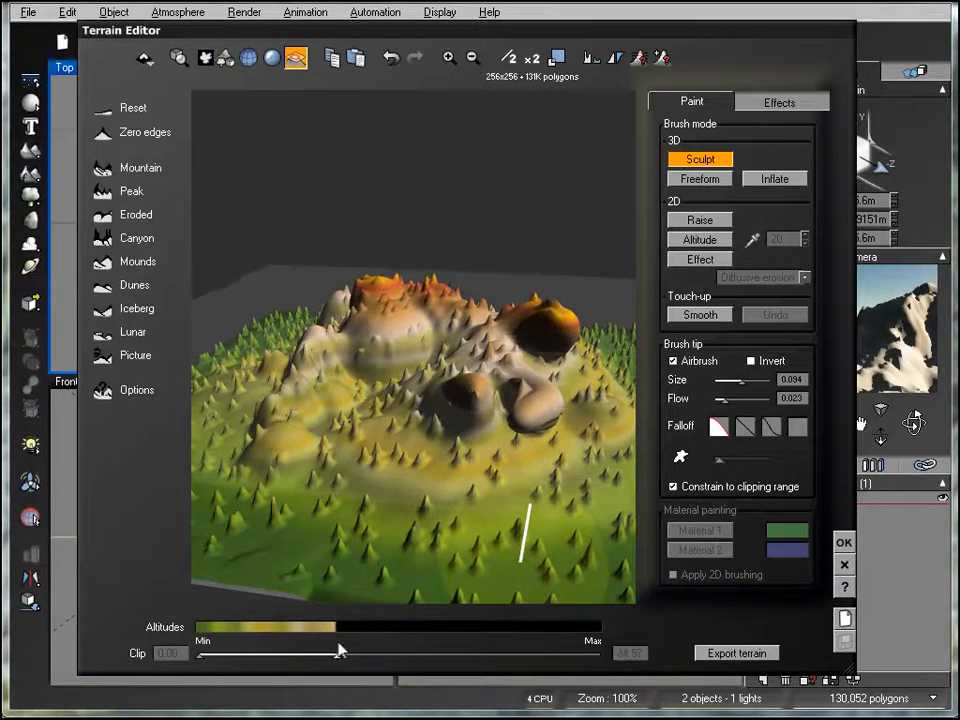
Step: Test the Sculpt brush against the clipping limit, setting the brush size to 0.043 and the flow to 1.000
{"action": "left_click", "coordinate": [398, 317]}
{"action": "left_click_drag", "start_coordinate": [403, 339], "coordinate": [406, 363]}
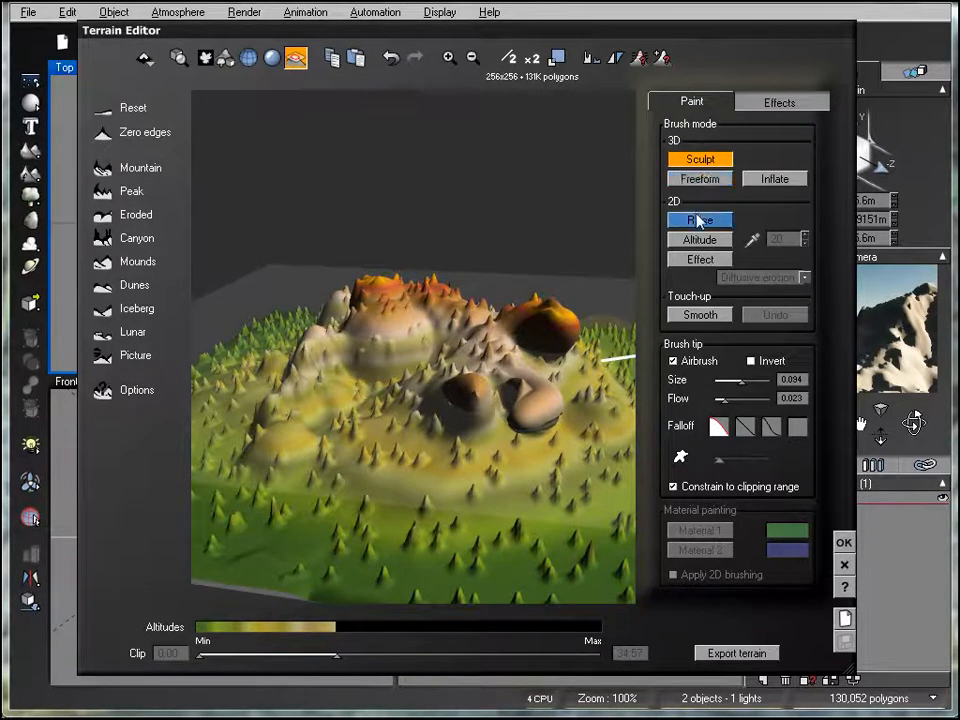
{"action": "mouse_move", "coordinate": [722, 398]}
{"action": "left_mouse_down"}
{"action": "mouse_move", "coordinate": [766, 400]}
{"action": "mouse_move", "coordinate": [735, 382]}
{"action": "left_mouse_up"}
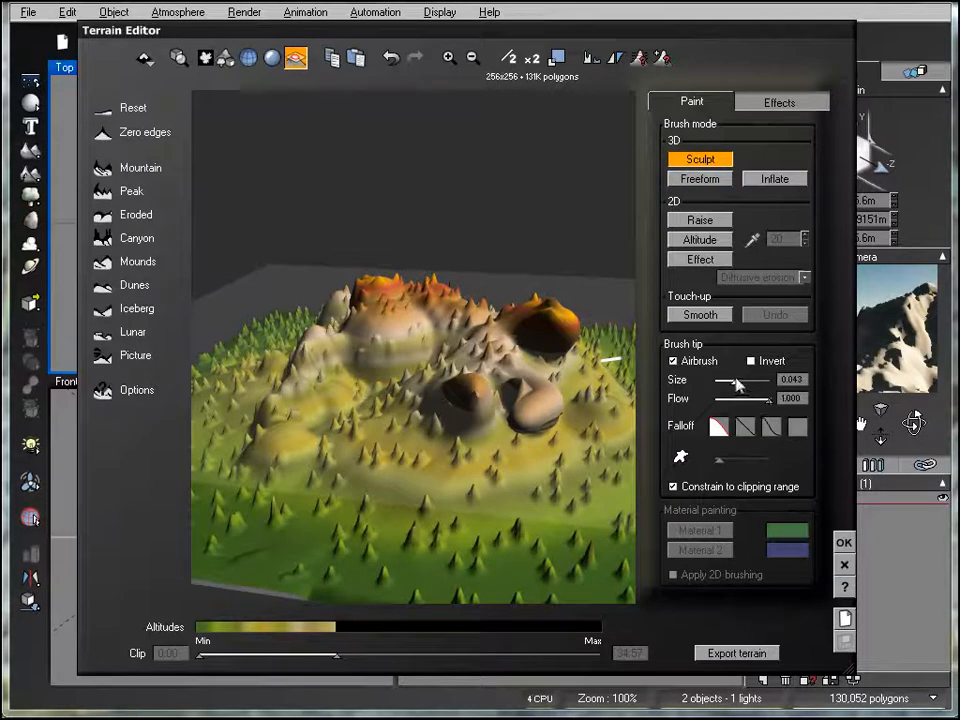
{"action": "left_click_drag", "start_coordinate": [462, 383], "coordinate": [472, 414]}
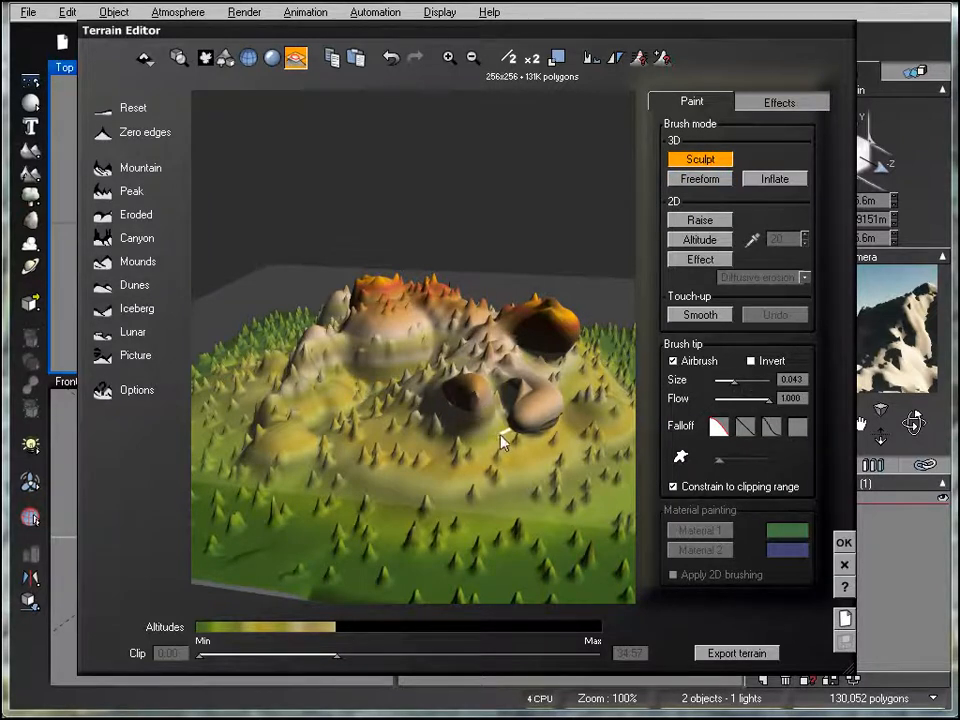
{"action": "mouse_move", "coordinate": [479, 369]}
{"action": "left_mouse_down"}
{"action": "mouse_move", "coordinate": [476, 354]}
{"action": "mouse_move", "coordinate": [470, 360]}
{"action": "left_mouse_up"}
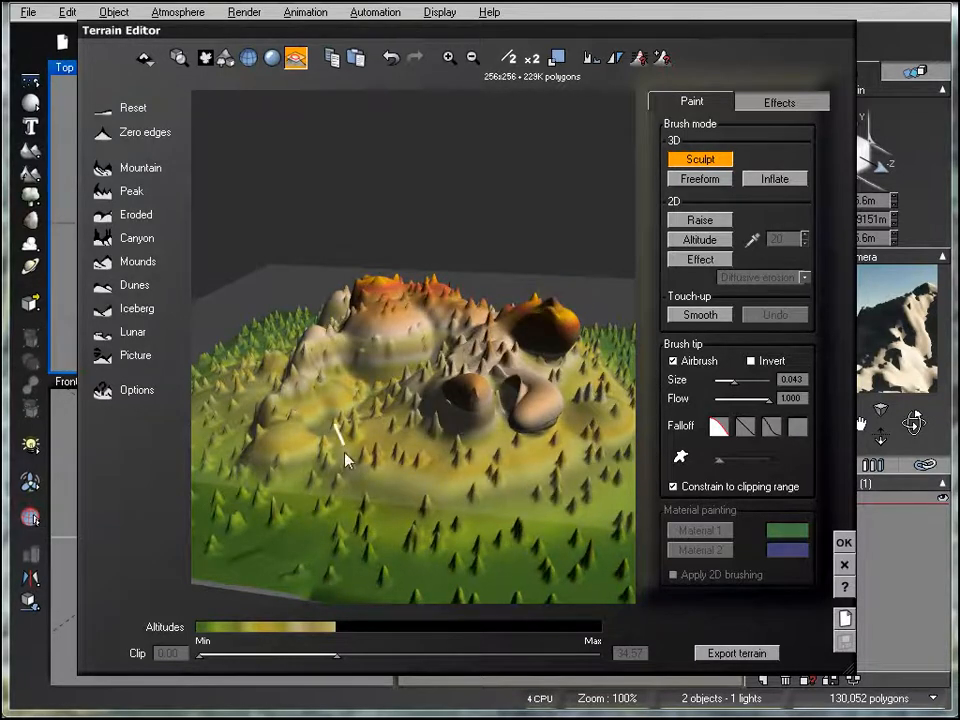
Step: Turn off the clipping range constraint and sculpt a raised ridge and mound toward the terrain's front
{"action": "mouse_move", "coordinate": [388, 508]}
{"action": "left_mouse_down"}
{"action": "mouse_move", "coordinate": [372, 497]}
{"action": "mouse_move", "coordinate": [422, 446]}
{"action": "mouse_move", "coordinate": [449, 367]}
{"action": "left_mouse_up"}
{"action": "mouse_move", "coordinate": [449, 367]}
{"action": "right_mouse_down"}
{"action": "mouse_move", "coordinate": [486, 472]}
{"action": "mouse_move", "coordinate": [453, 472]}
{"action": "mouse_move", "coordinate": [502, 485]}
{"action": "right_mouse_up"}
{"action": "left_click_drag", "start_coordinate": [474, 448], "coordinate": [486, 378]}
Step: Inspect the sculpted terrain from several angles and with shiny highlights displayed
{"action": "mouse_move", "coordinate": [548, 438]}
{"action": "right_mouse_down"}
{"action": "mouse_move", "coordinate": [510, 447]}
{"action": "mouse_move", "coordinate": [495, 412]}
{"action": "mouse_move", "coordinate": [461, 452]}
{"action": "mouse_move", "coordinate": [484, 440]}
{"action": "right_mouse_up"}
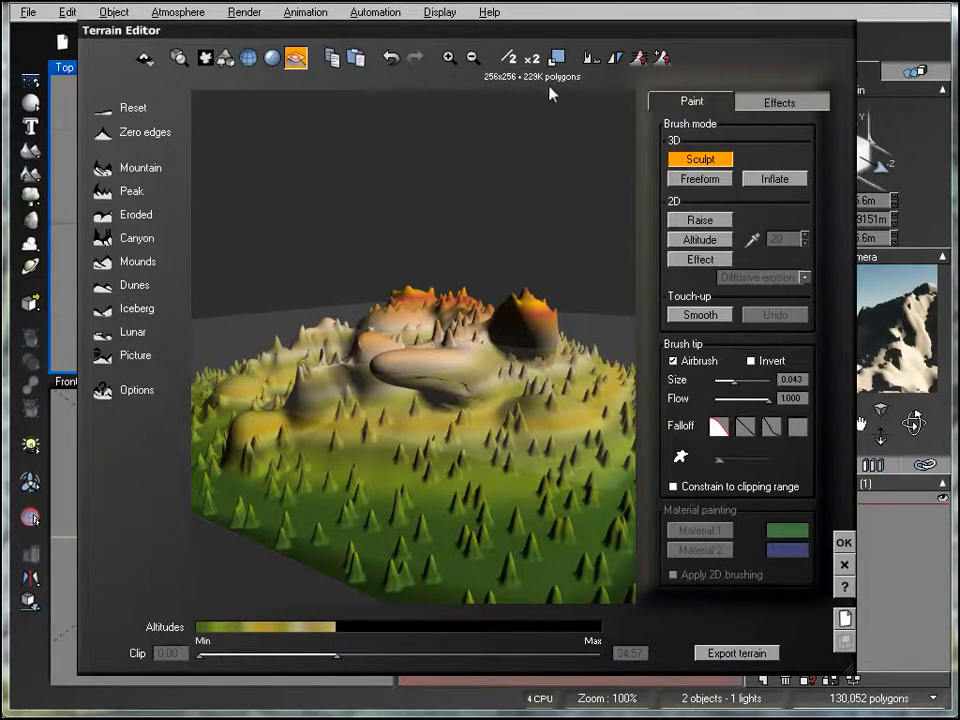
{"action": "right_click_drag", "start_coordinate": [357, 345], "coordinate": [478, 430]}
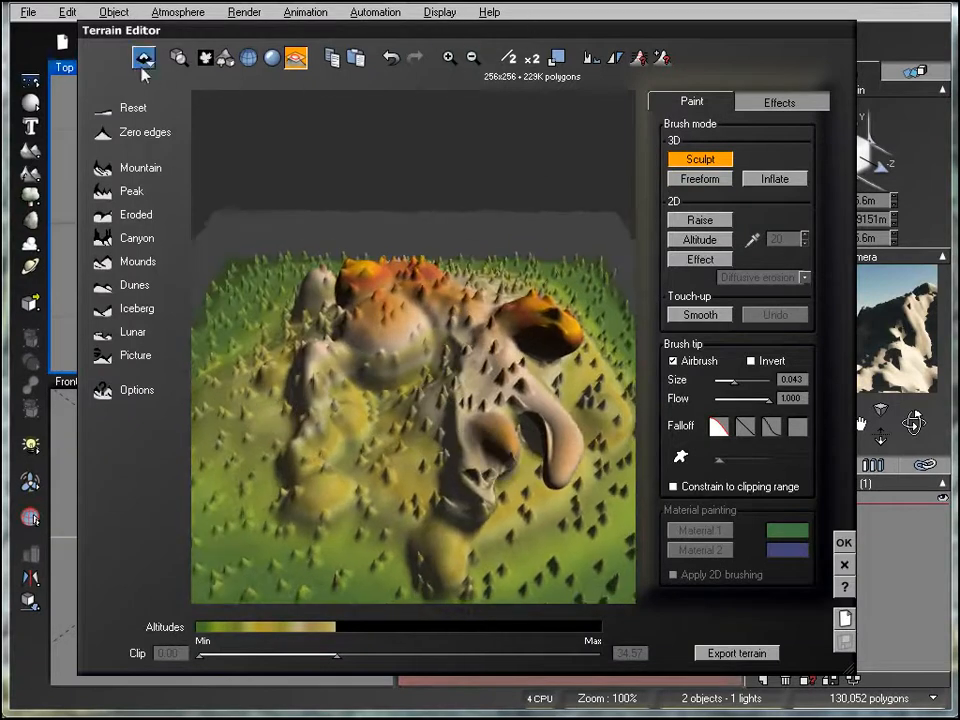
{"action": "left_click", "coordinate": [275, 63]}
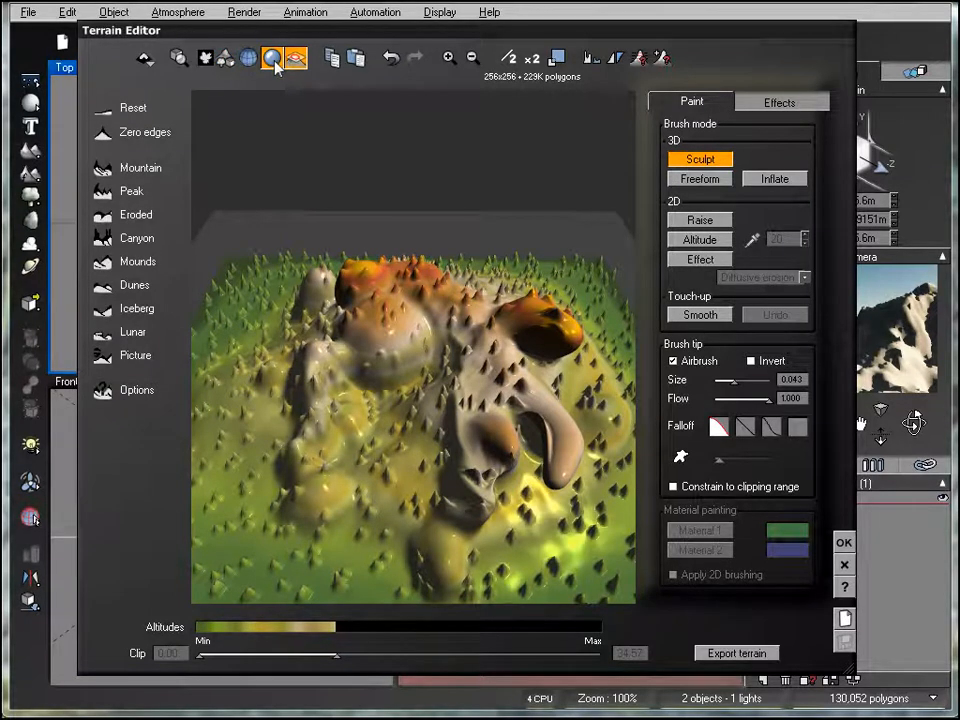
Step: Turn off the shiny highlights and the clipping plane display, and inspect the clipped terrain from above and from the side
{"action": "left_click", "coordinate": [276, 66]}
{"action": "left_click", "coordinate": [275, 65]}
{"action": "mouse_move", "coordinate": [454, 467]}
{"action": "right_mouse_down"}
{"action": "mouse_move", "coordinate": [402, 424]}
{"action": "mouse_move", "coordinate": [461, 397]}
{"action": "mouse_move", "coordinate": [410, 467]}
{"action": "mouse_move", "coordinate": [466, 467]}
{"action": "mouse_move", "coordinate": [493, 452]}
{"action": "mouse_move", "coordinate": [540, 482]}
{"action": "mouse_move", "coordinate": [536, 420]}
{"action": "mouse_move", "coordinate": [480, 460]}
{"action": "right_mouse_up"}
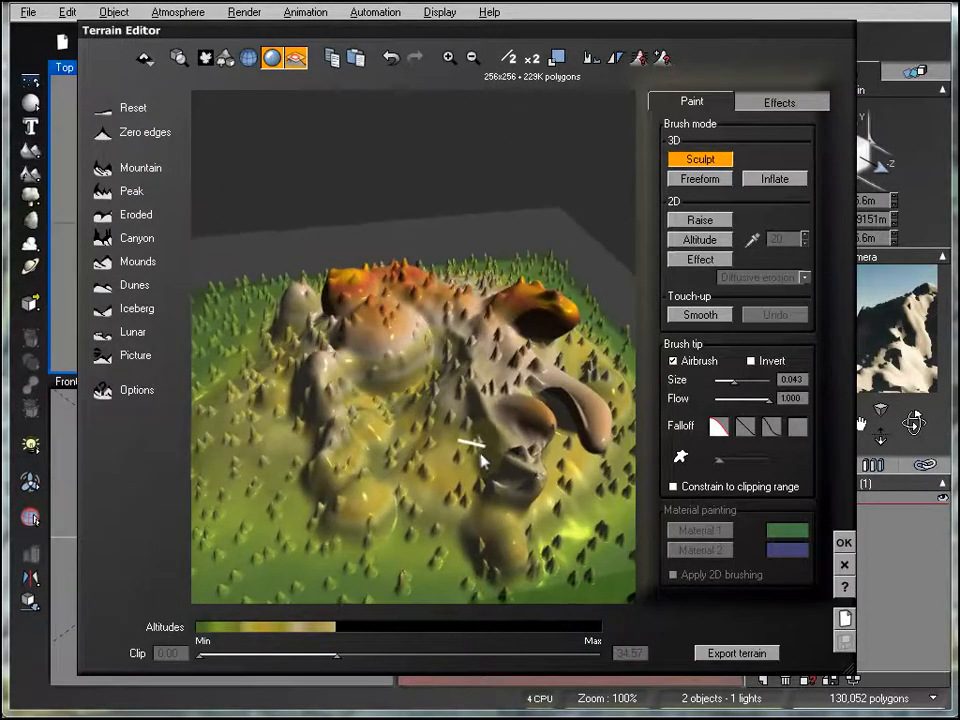
{"action": "left_click", "coordinate": [272, 57]}
{"action": "left_click", "coordinate": [299, 58]}
{"action": "right_click_drag", "start_coordinate": [491, 515], "coordinate": [448, 565]}
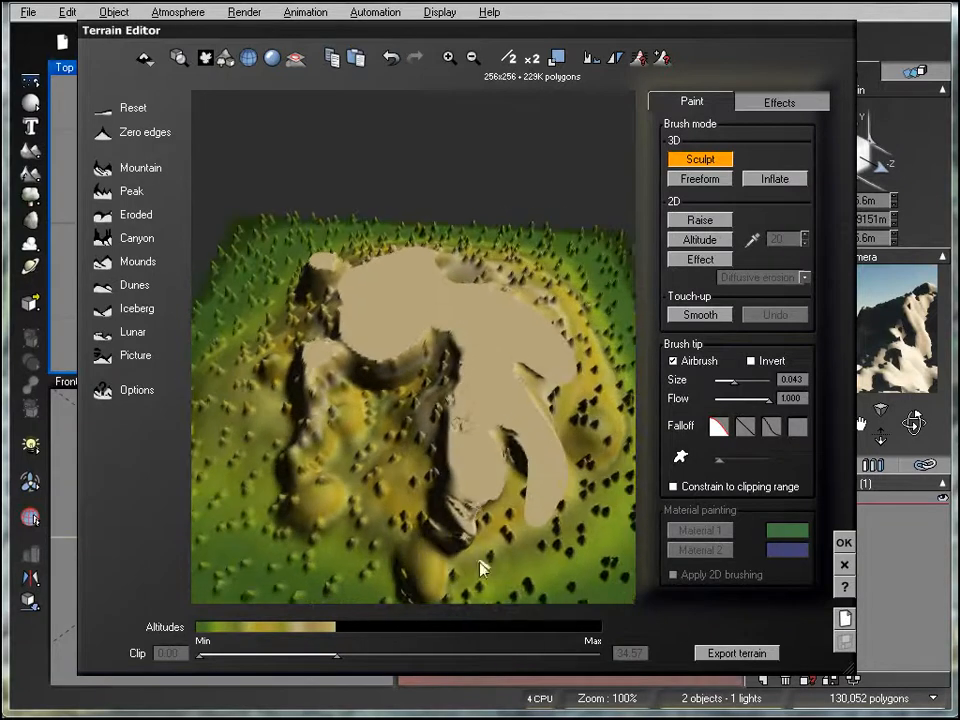
{"action": "right_click_drag", "start_coordinate": [371, 521], "coordinate": [423, 425]}
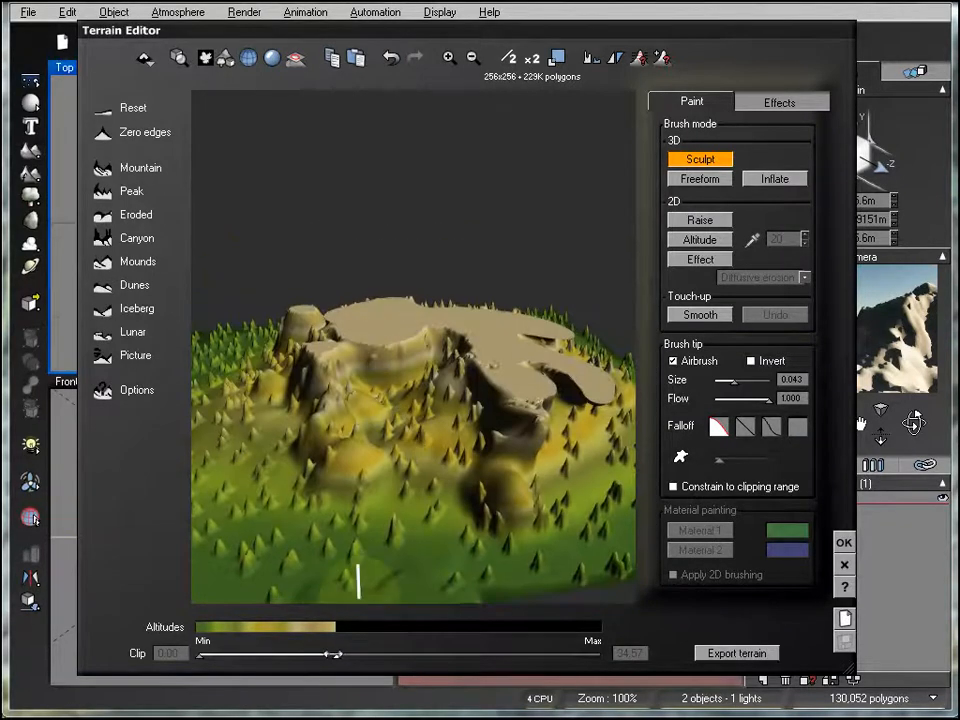
Step: Restore the terrain's upper clip altitude to 100.0
{"action": "left_click_drag", "start_coordinate": [337, 656], "coordinate": [602, 668]}
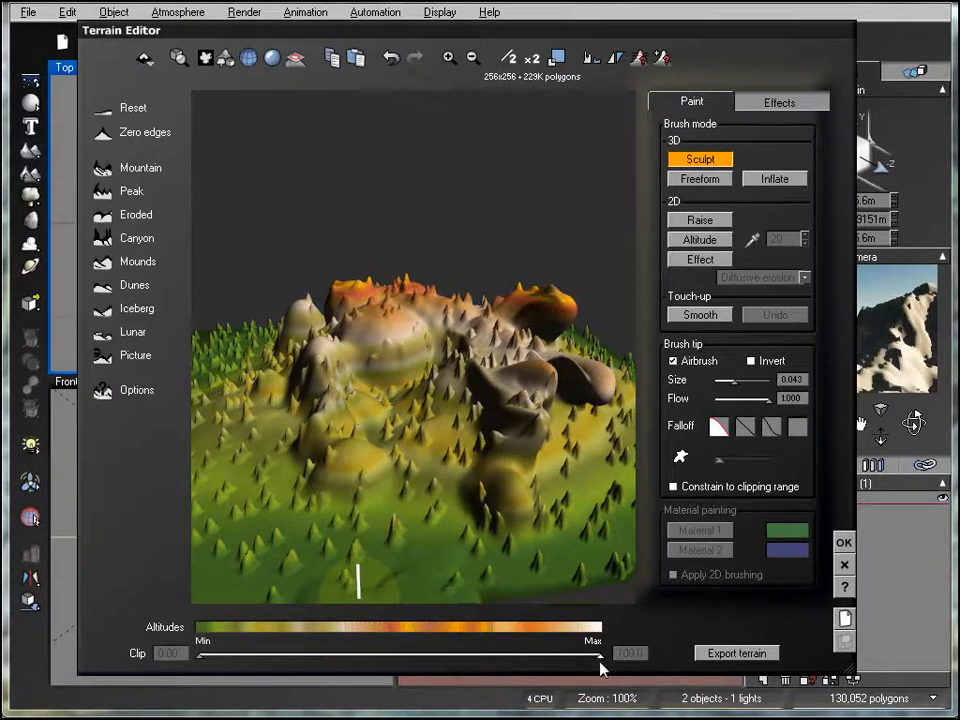
{"action": "right_click_drag", "start_coordinate": [536, 534], "coordinate": [482, 464]}
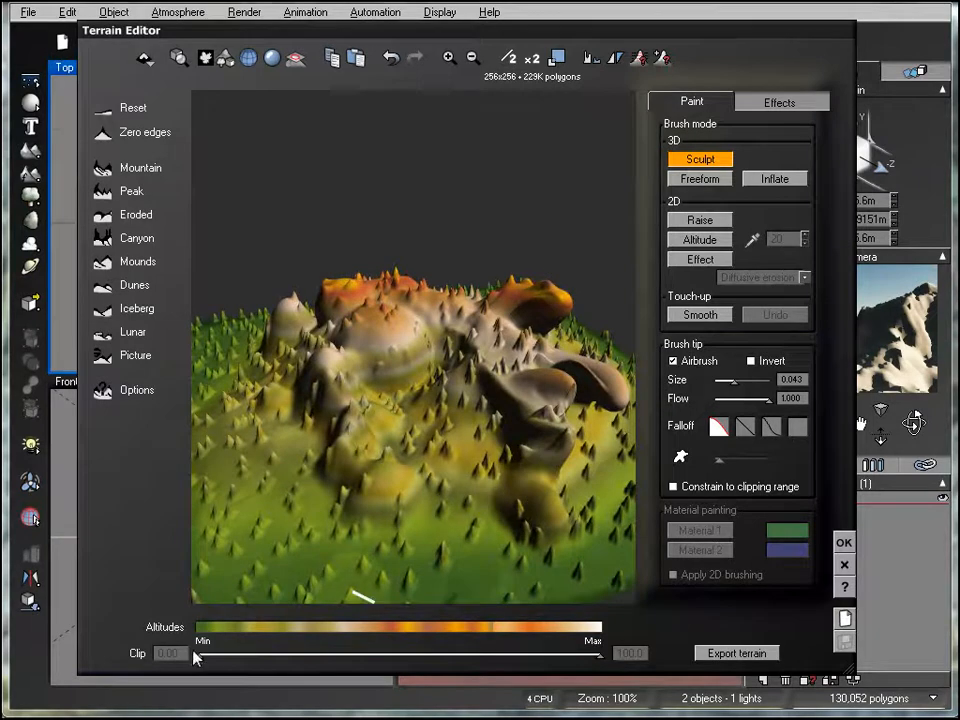
Step: Test raising the lower clip altitude slightly, inspect the terrain's cut edges, and return the lower clip to 0.00
{"action": "mouse_move", "coordinate": [202, 653]}
{"action": "left_mouse_down"}
{"action": "mouse_move", "coordinate": [246, 662]}
{"action": "mouse_move", "coordinate": [212, 668]}
{"action": "left_mouse_up"}
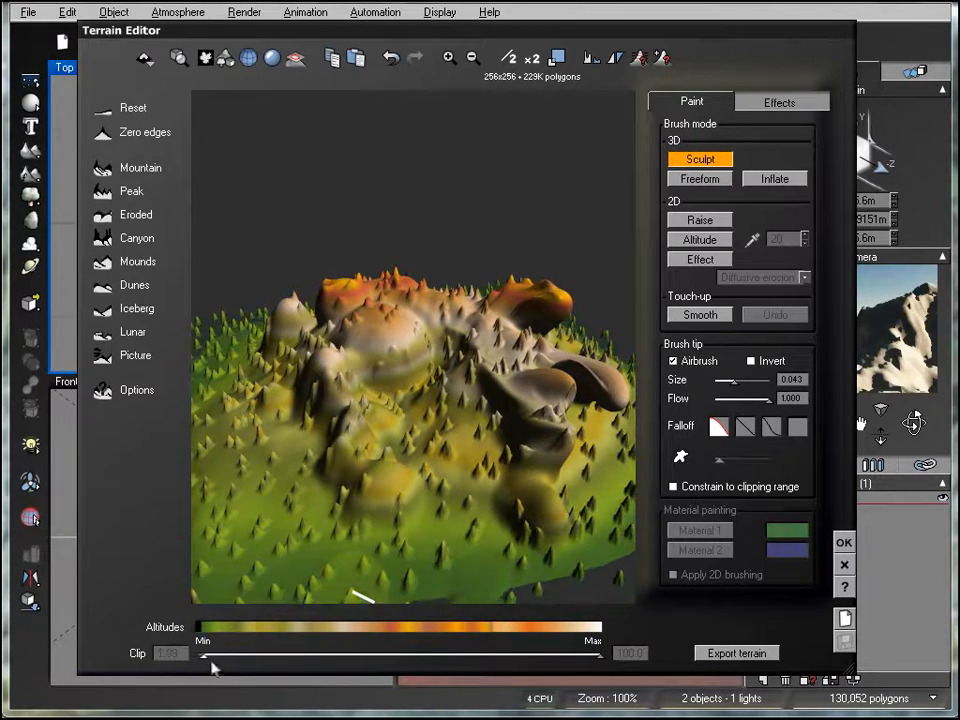
{"action": "right_click_drag", "start_coordinate": [409, 565], "coordinate": [403, 525]}
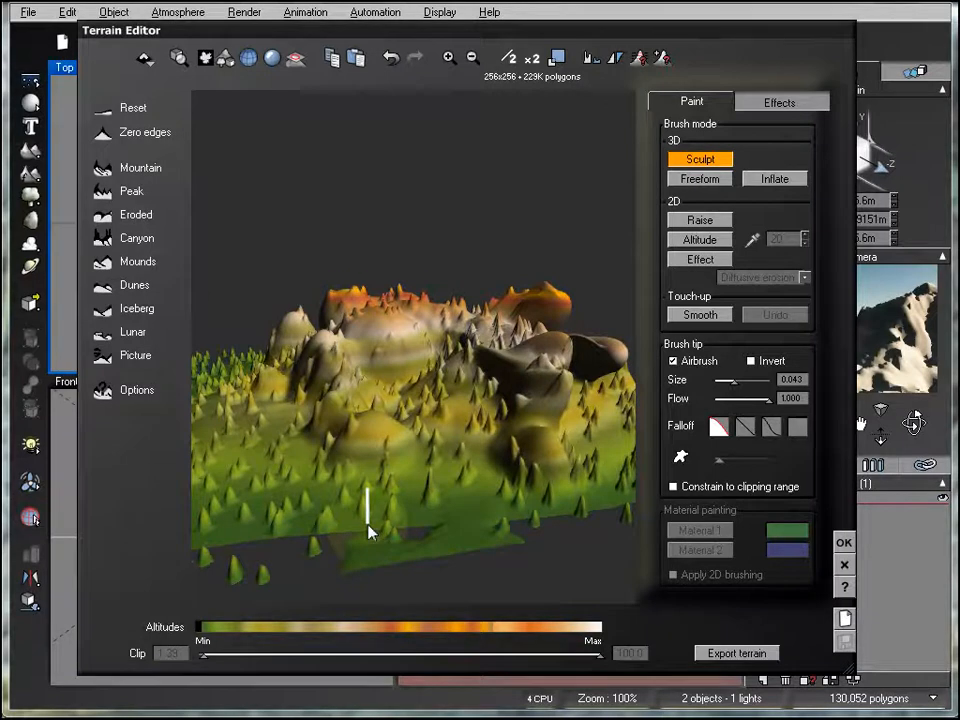
{"action": "right_click_drag", "start_coordinate": [373, 477], "coordinate": [420, 505]}
{"action": "mouse_move", "coordinate": [204, 650]}
{"action": "left_mouse_down"}
{"action": "mouse_move", "coordinate": [217, 655]}
{"action": "mouse_move", "coordinate": [201, 655]}
{"action": "left_mouse_up"}
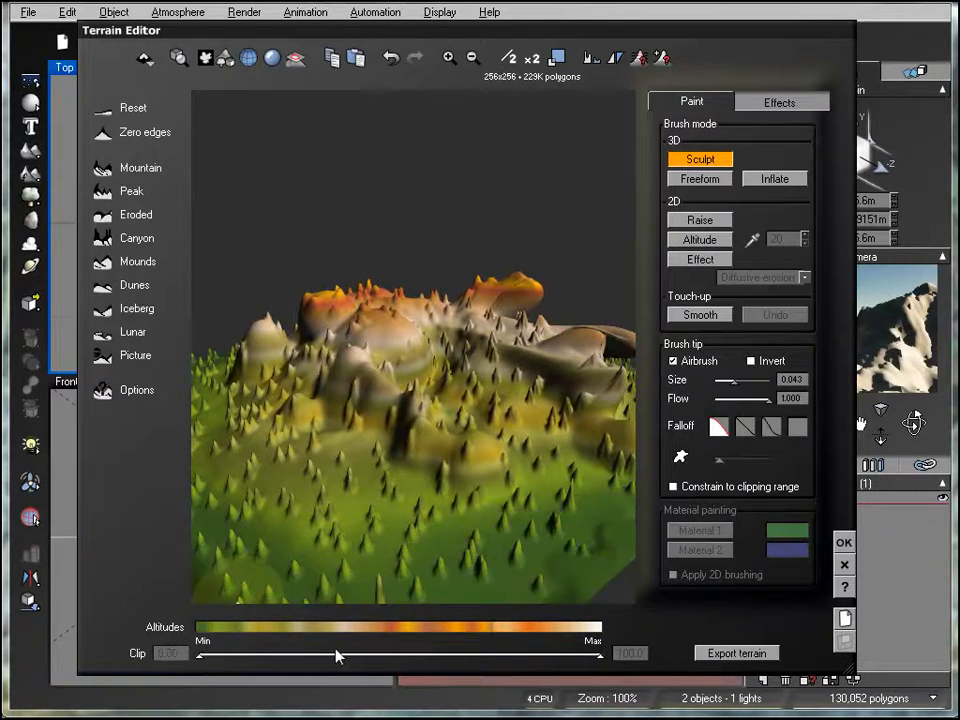
{"action": "right_click_drag", "start_coordinate": [396, 401], "coordinate": [407, 463]}
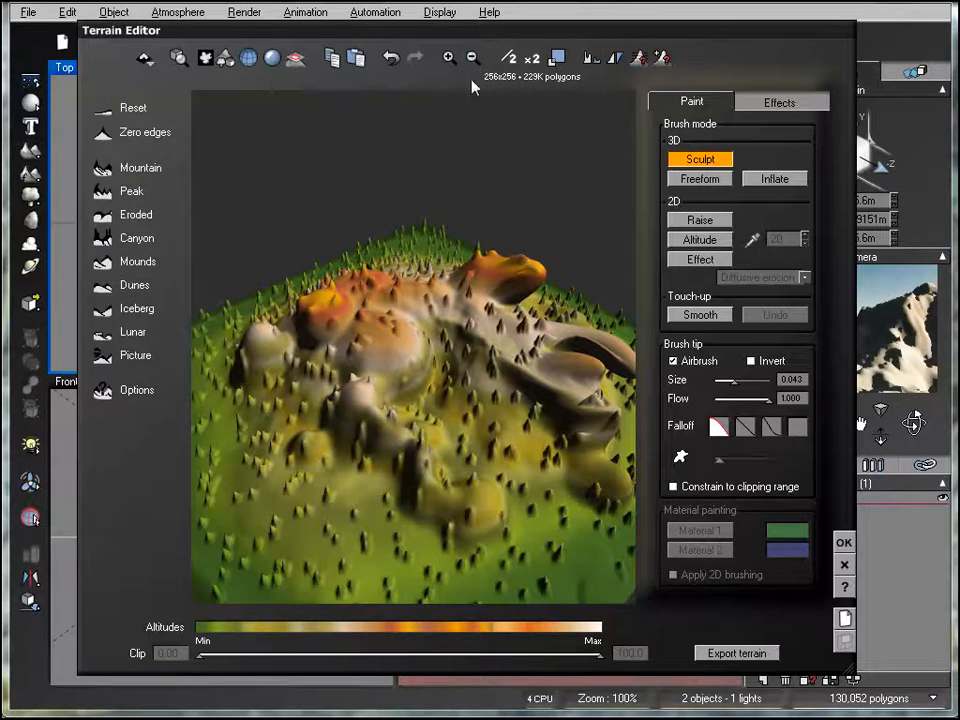
Step: Try inverting the terrain's altitudes, turning the peaks into hollows, and invert them back to the upright shape
{"action": "left_click_drag", "start_coordinate": [467, 414], "coordinate": [388, 484]}
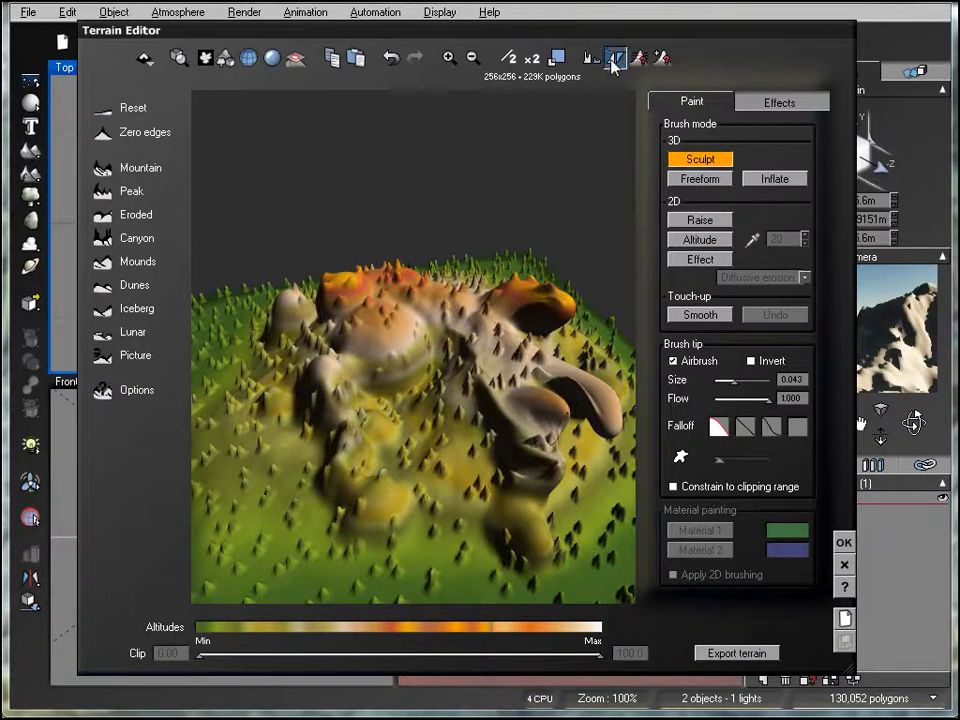
{"action": "left_click", "coordinate": [614, 58]}
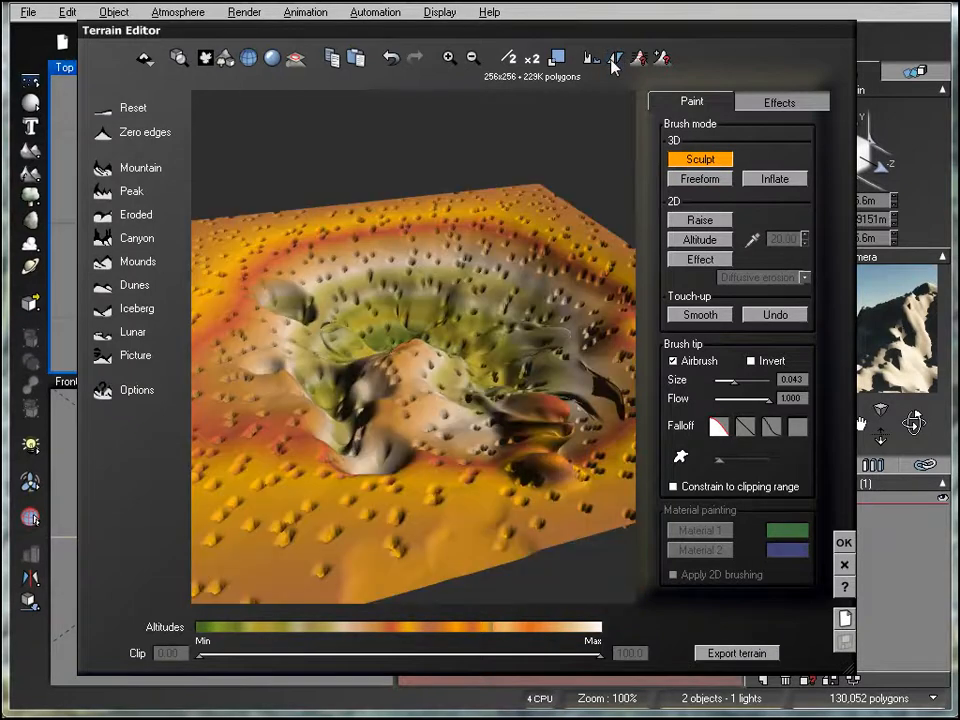
{"action": "left_click", "coordinate": [614, 58]}
{"action": "left_click", "coordinate": [614, 58]}
{"action": "left_click", "coordinate": [614, 62]}
{"action": "right_click_drag", "start_coordinate": [488, 432], "coordinate": [434, 366]}
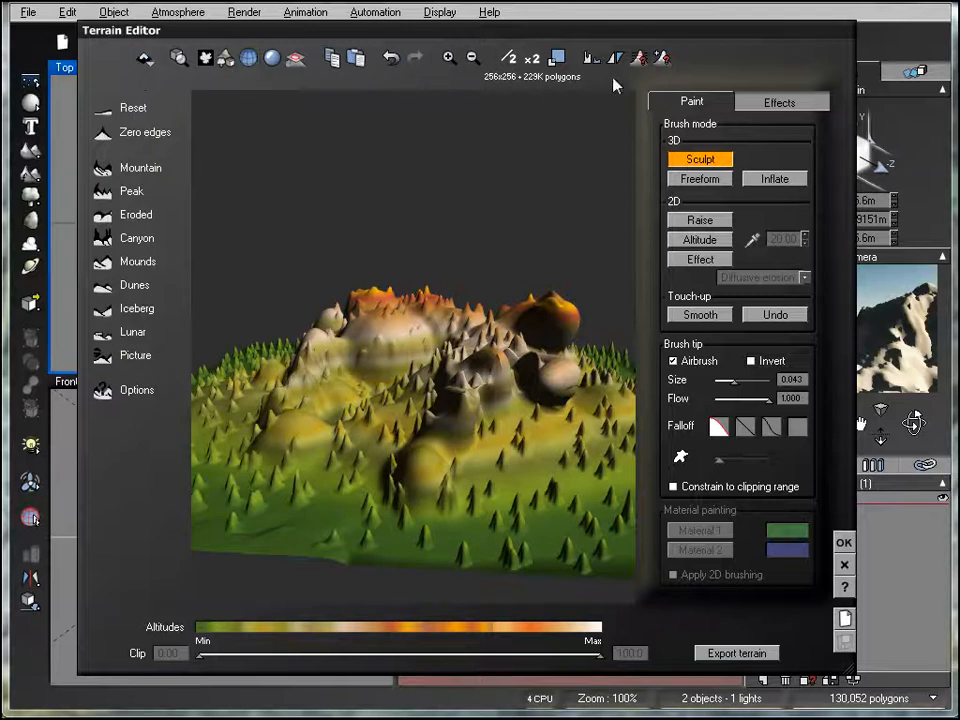
Step: Review the available erosion and global effects, and accept the edited terrain to return to the scene
{"action": "left_click", "coordinate": [772, 104]}
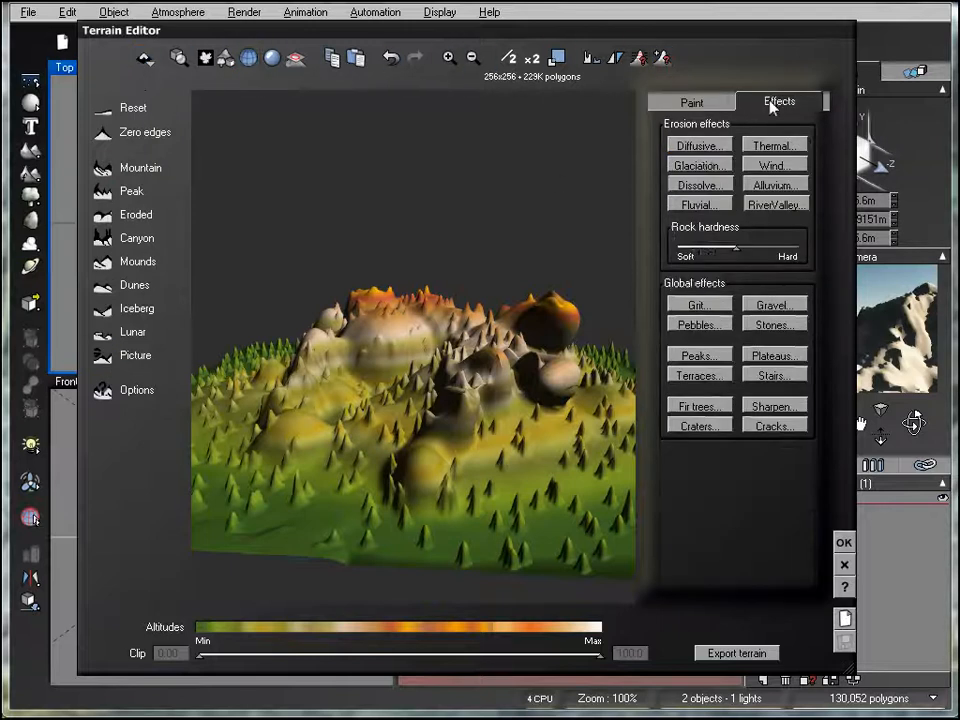
{"action": "left_click", "coordinate": [704, 104]}
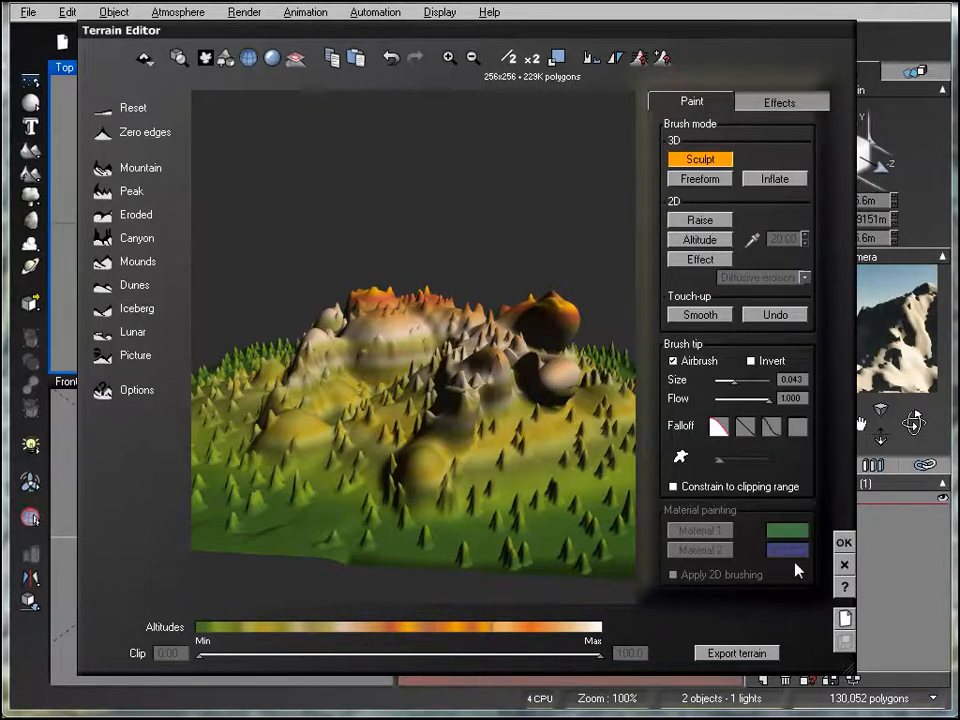
{"action": "left_click", "coordinate": [843, 544]}
{"action": "right_click_drag", "start_coordinate": [322, 326], "coordinate": [314, 298]}
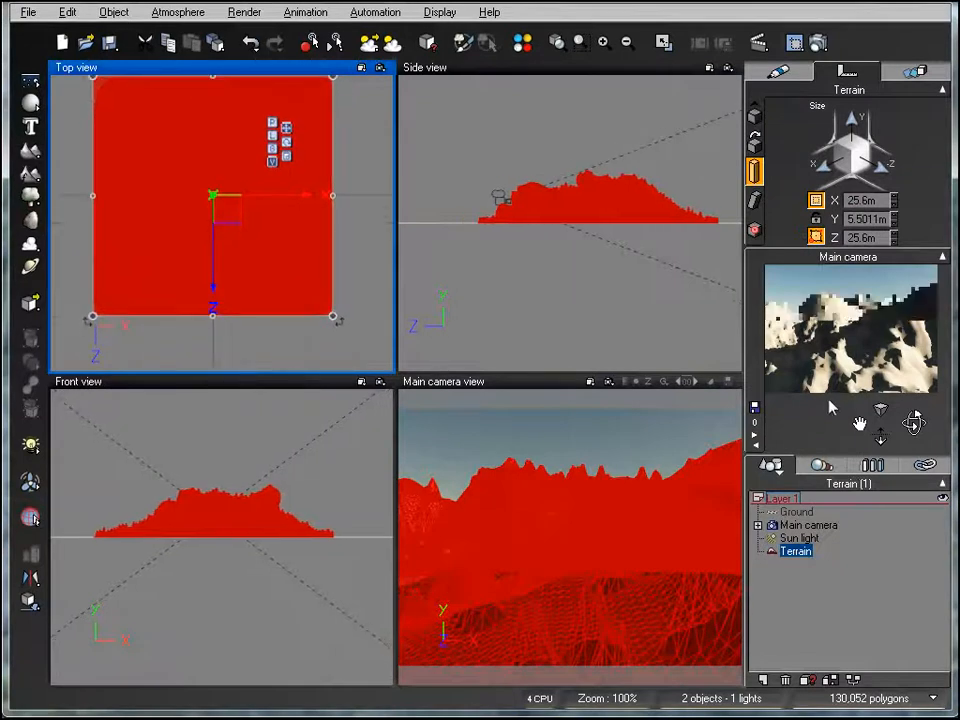